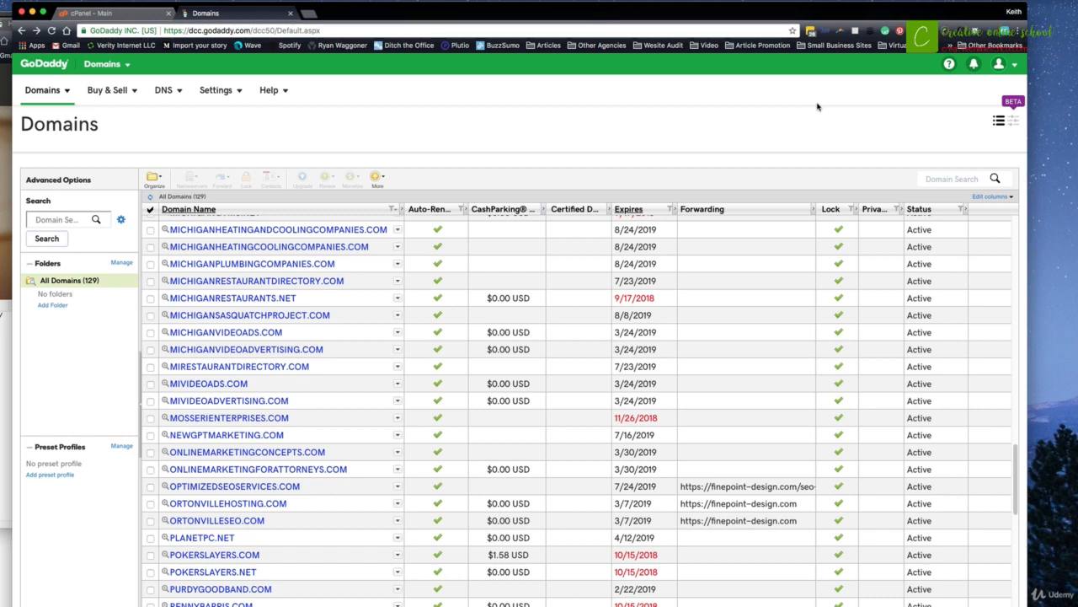
# Scroll the GoDaddy domains list, then switch to the 'cPanel - Main' tab.
pyautogui.scroll(-1, 489, 303)
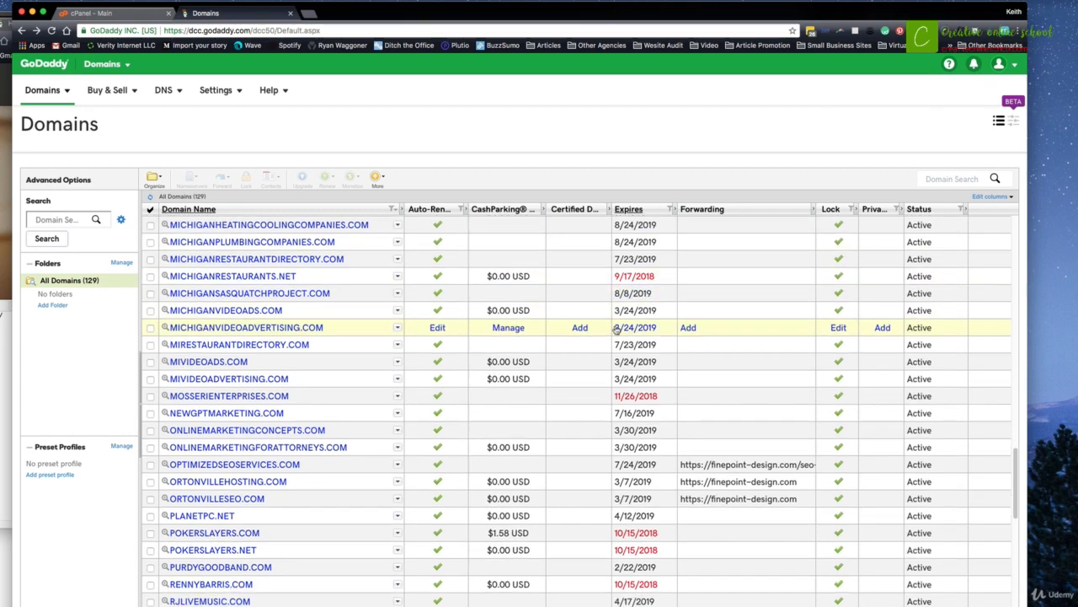
pyautogui.click(112, 12)
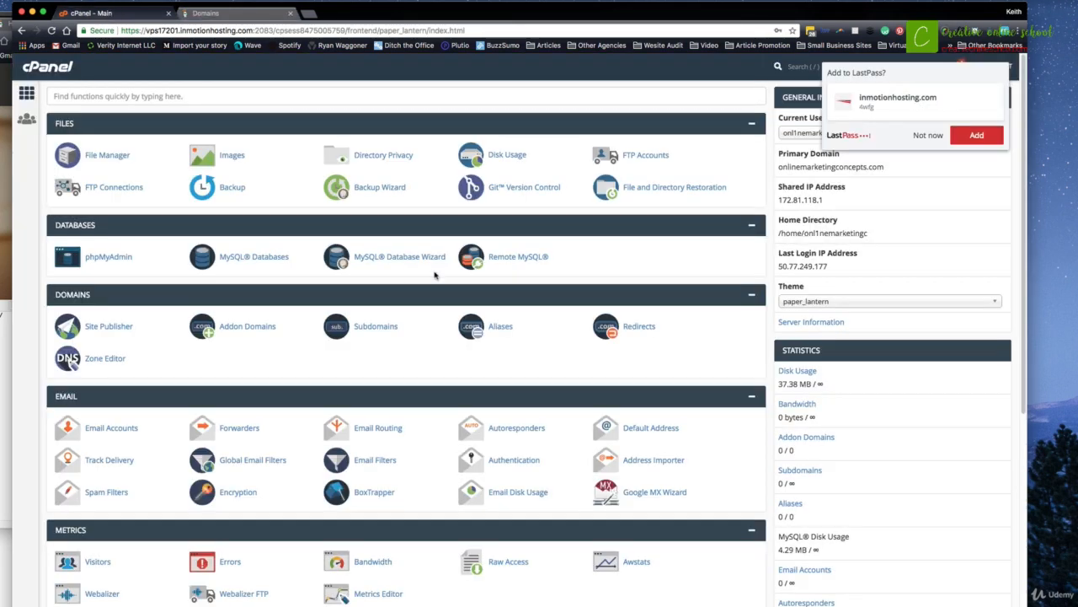
# Decline the LastPass 'Add to LastPass?' prompt with Not now.
pyautogui.click(927, 135)
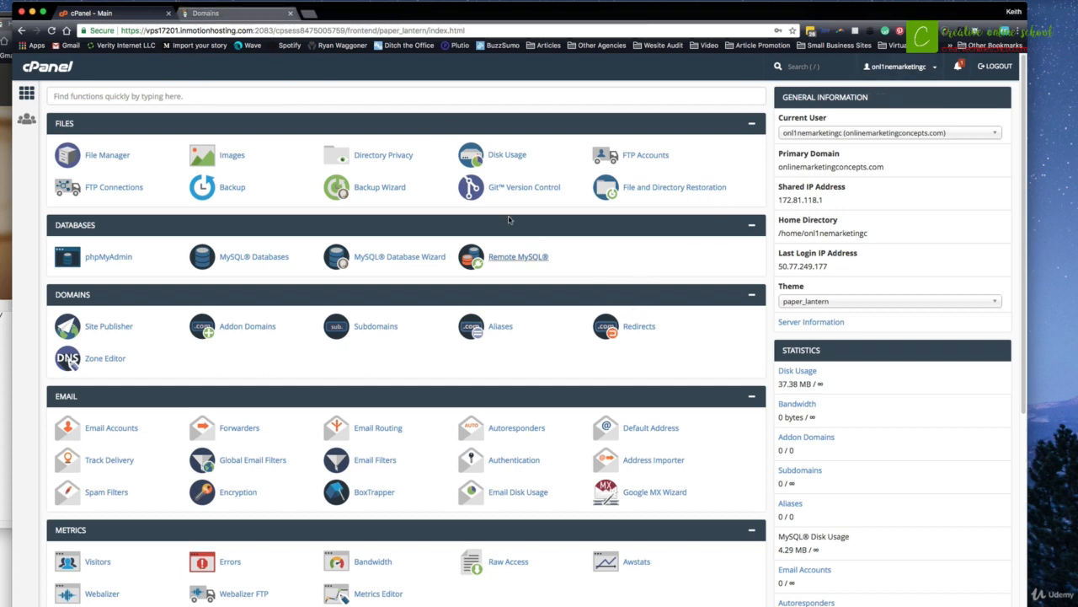
# From the GoDaddy Domains list, open Manage DNS for ONLINEMARKETINGCONCEPTS.COM under Additional Settings.
pyautogui.click(261, 14)
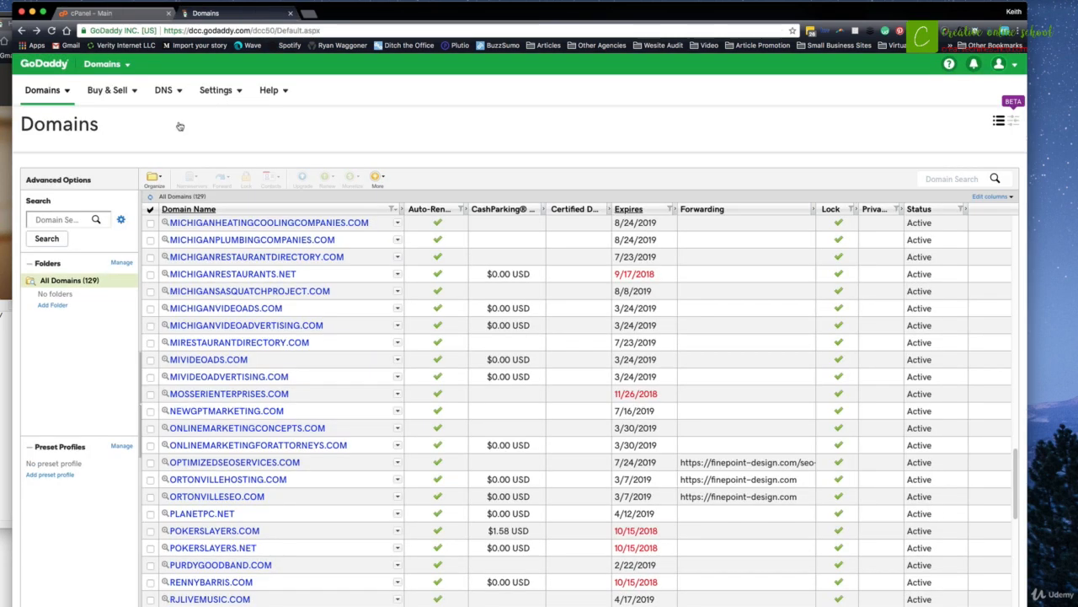
pyautogui.click(46, 90)
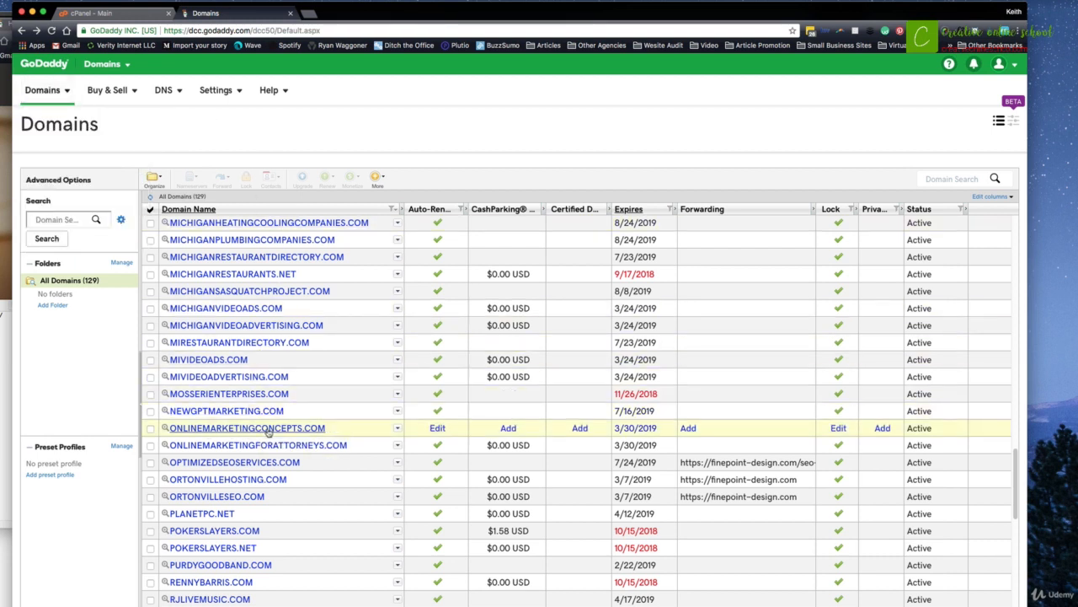
pyautogui.click(268, 430)
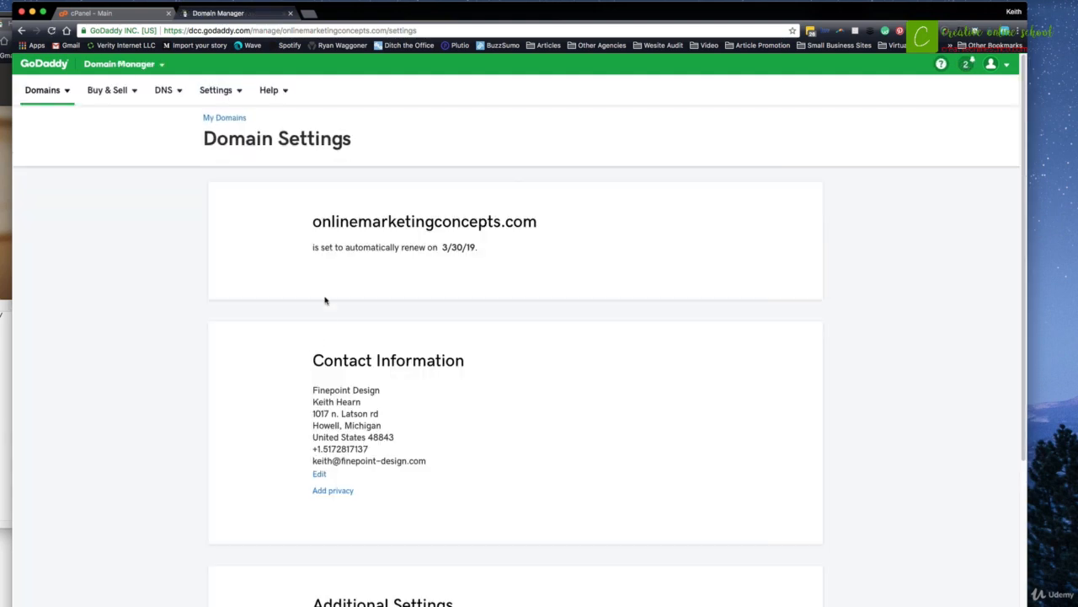
pyautogui.moveTo(321, 390); pyautogui.dragTo(320, 465)
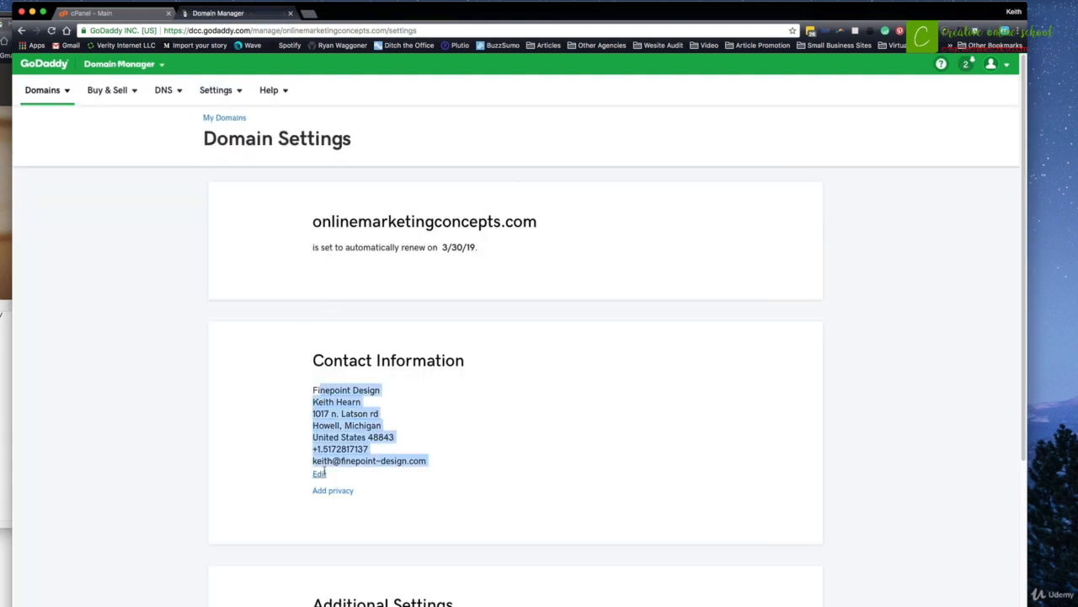
pyautogui.click(295, 427)
pyautogui.scroll(-5, 373, 379)
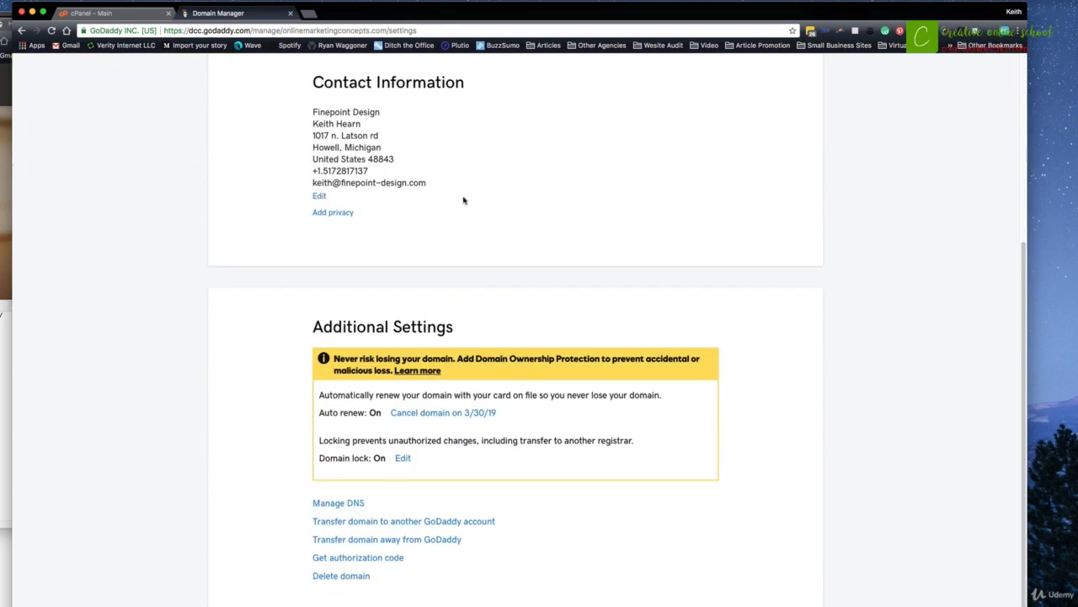
pyautogui.scroll(-1, 539, 211)
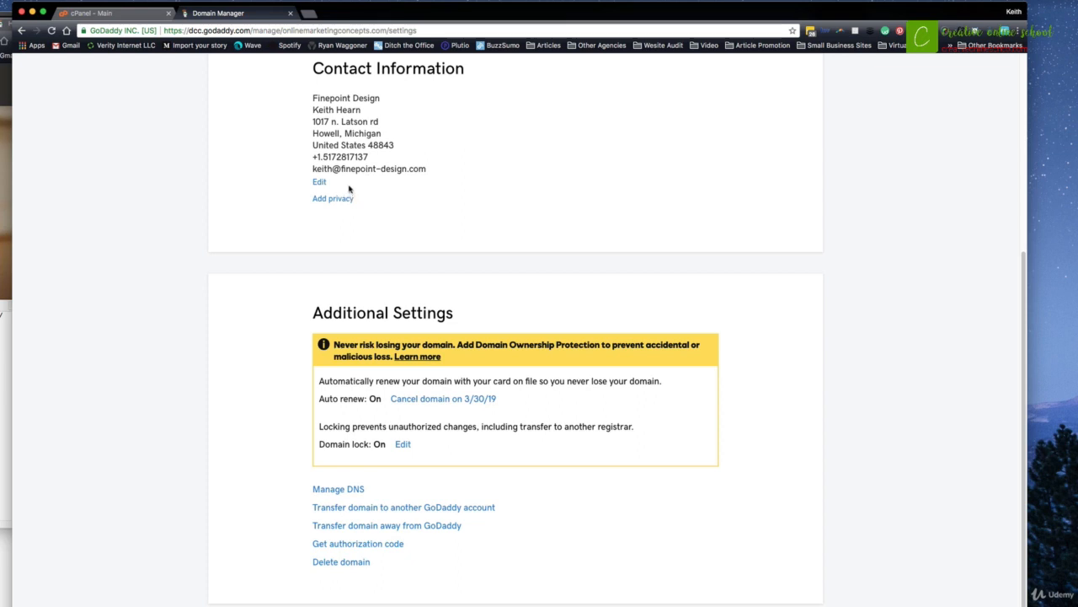
pyautogui.click(357, 492)
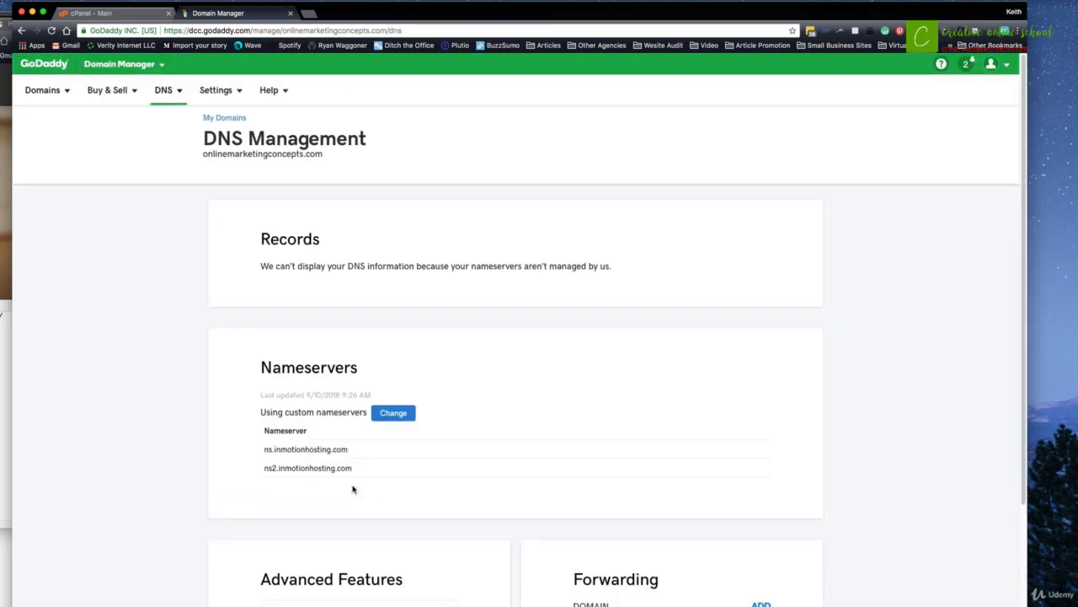
pyautogui.moveTo(271, 368); pyautogui.dragTo(343, 367)
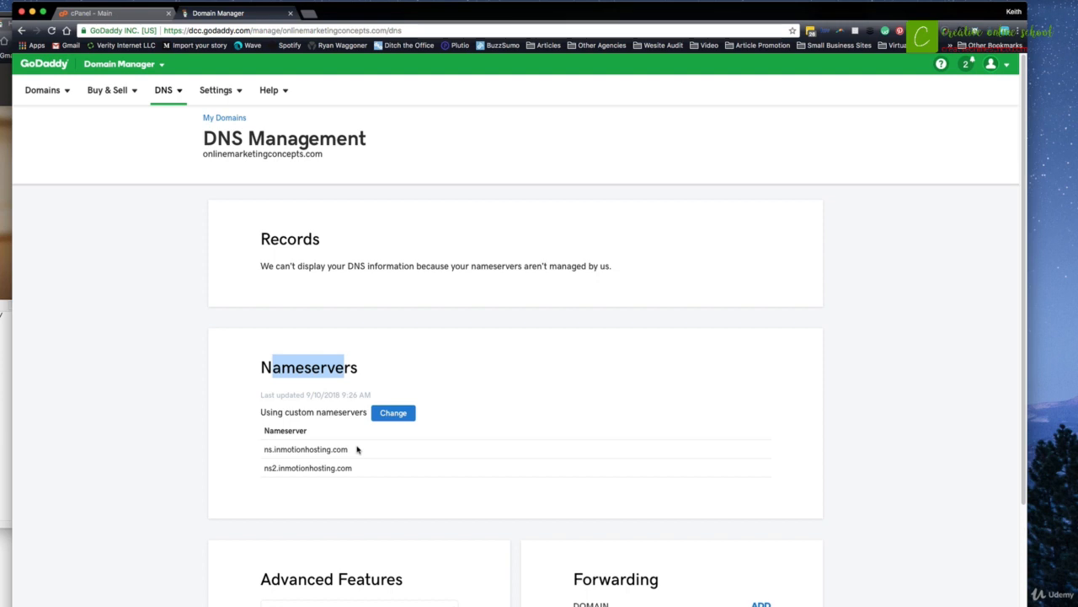
pyautogui.click(387, 415)
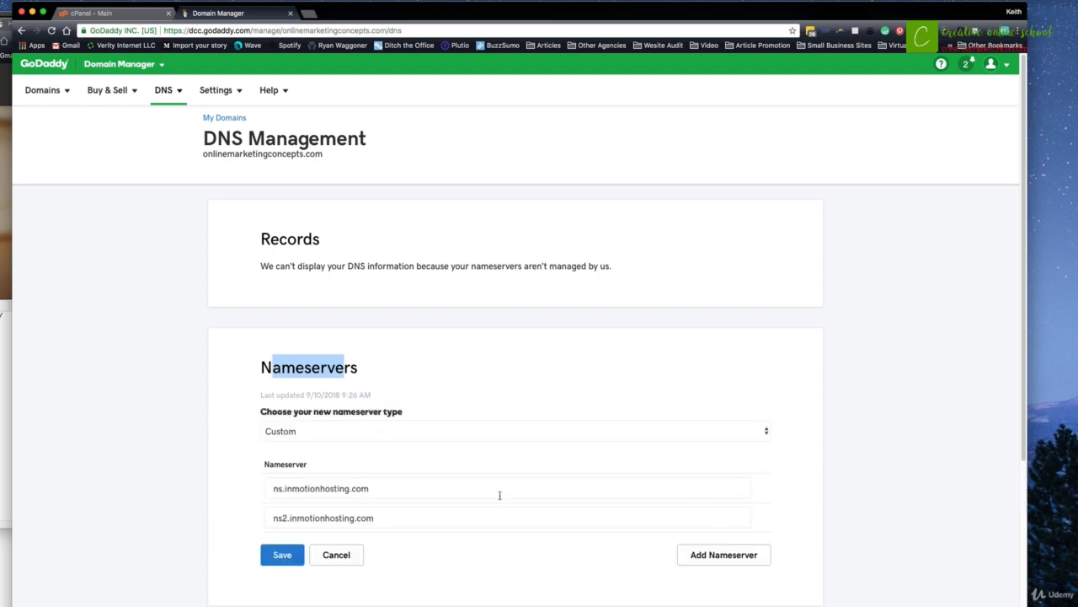
pyautogui.click(426, 430)
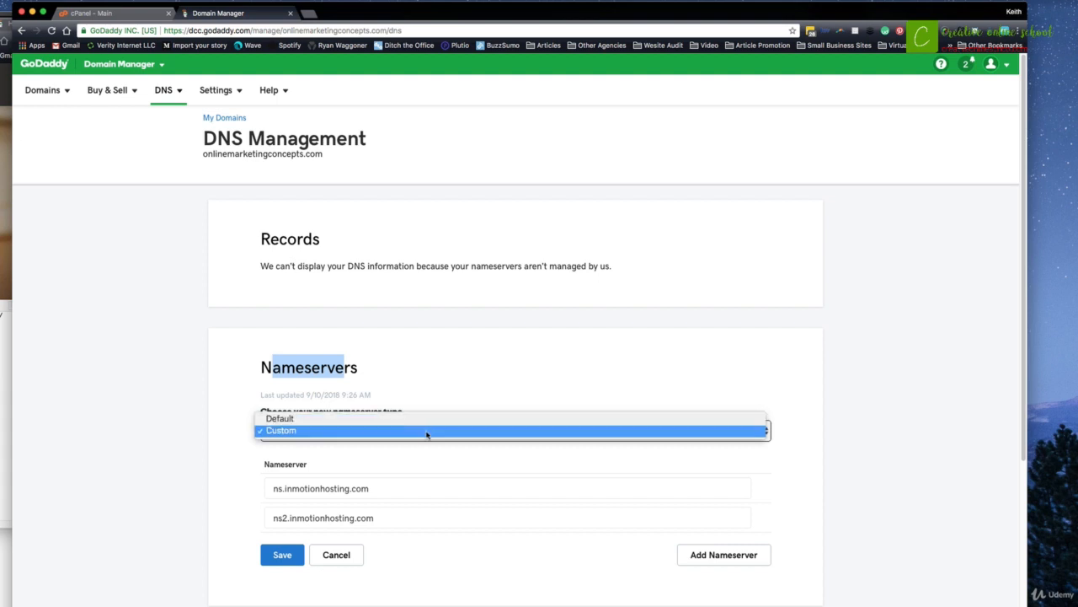
pyautogui.click(426, 476)
pyautogui.click(425, 473)
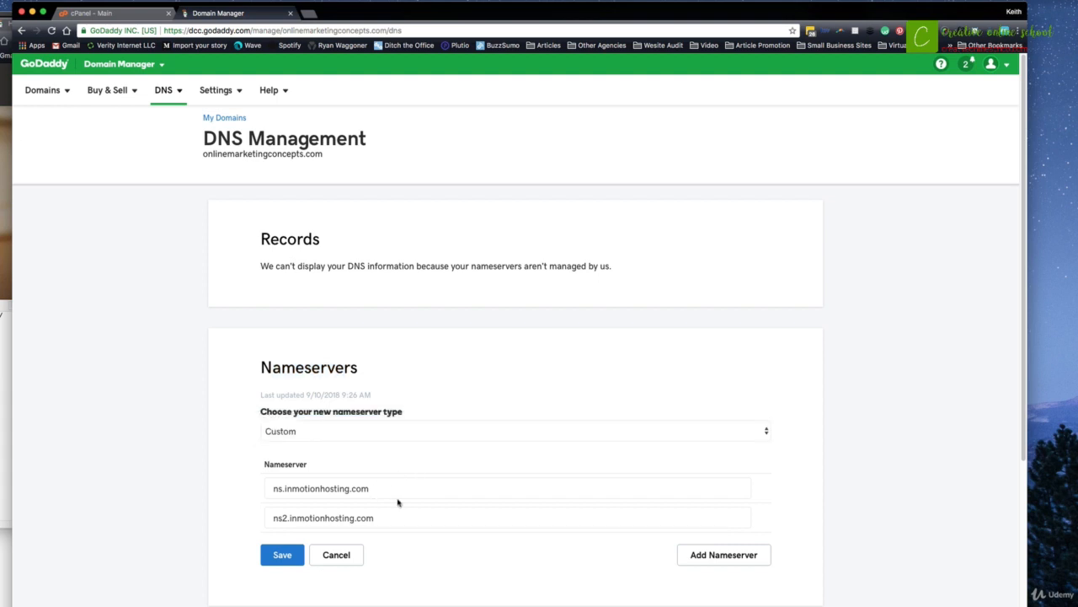
pyautogui.moveTo(394, 492); pyautogui.dragTo(263, 489)
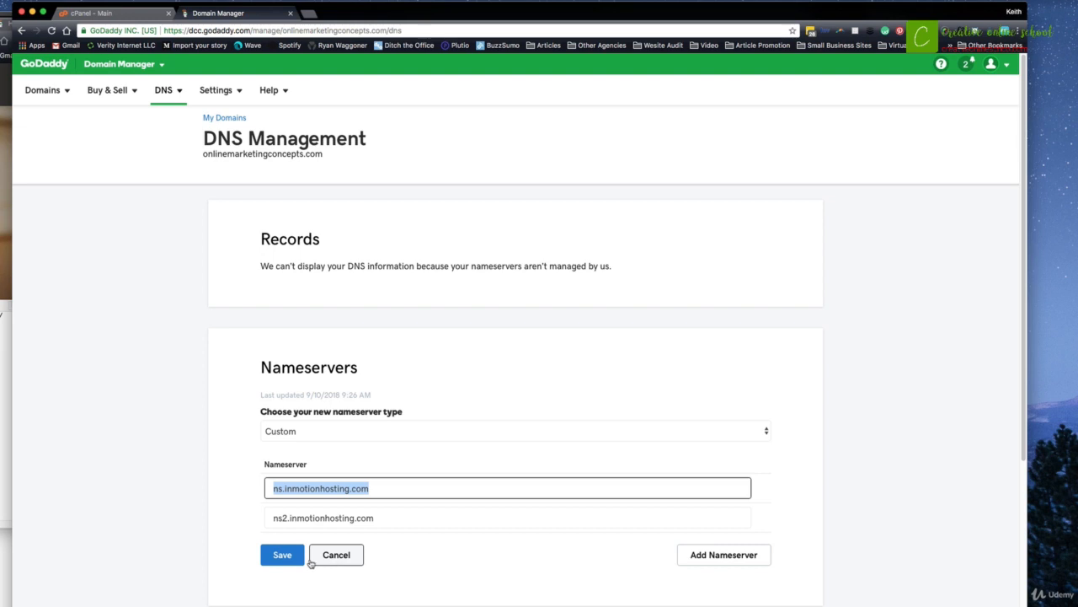
pyautogui.click(347, 558)
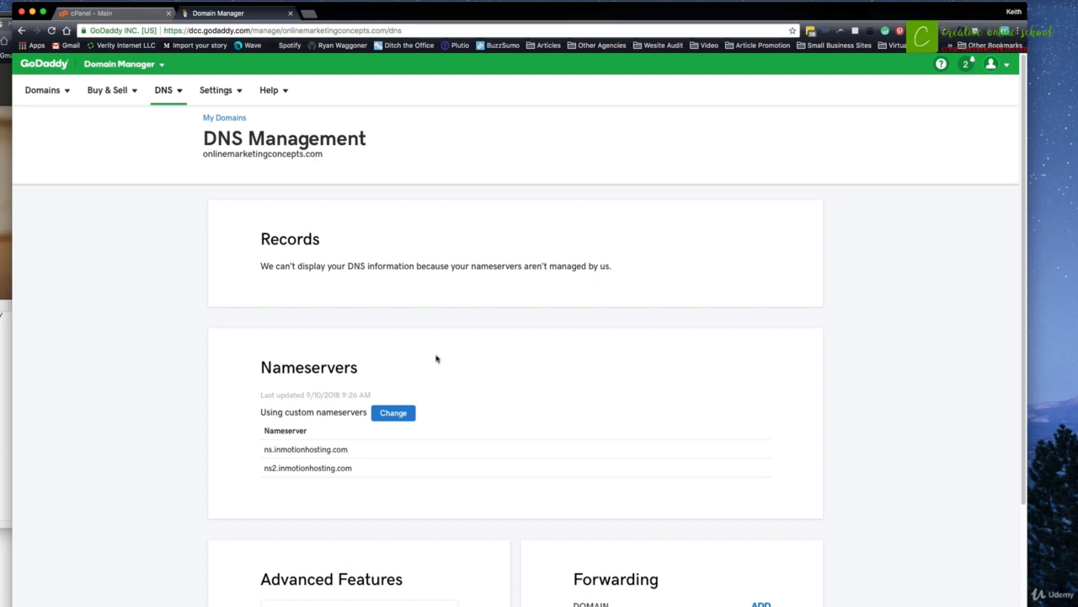
# Review the domain's nameservers, then close the Domain Manager tab to return to cPanel.
pyautogui.moveTo(359, 368); pyautogui.dragTo(248, 370)
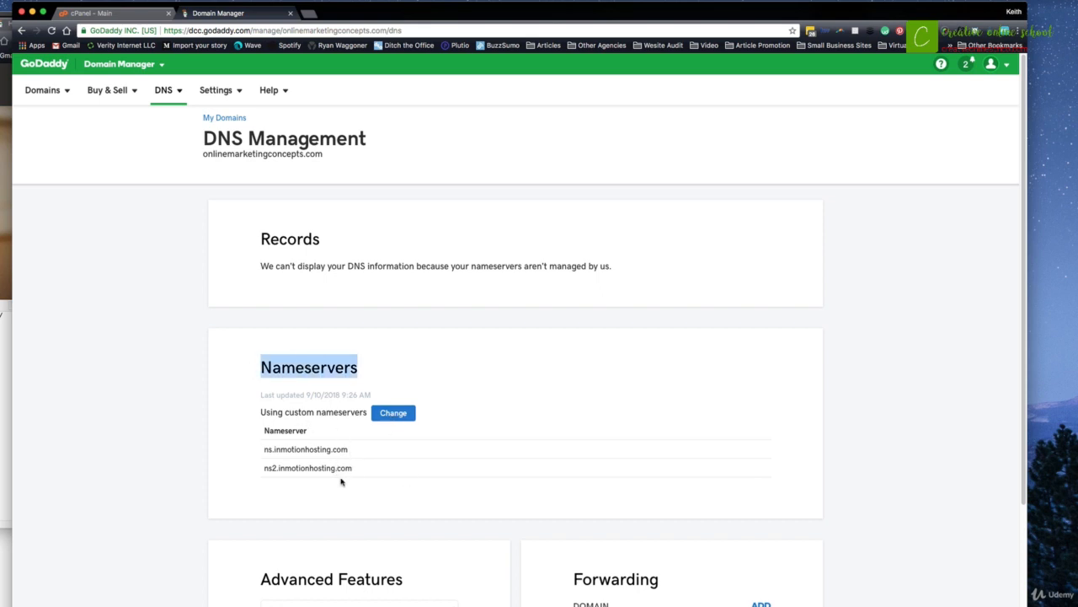
pyautogui.scroll(-1, 416, 410)
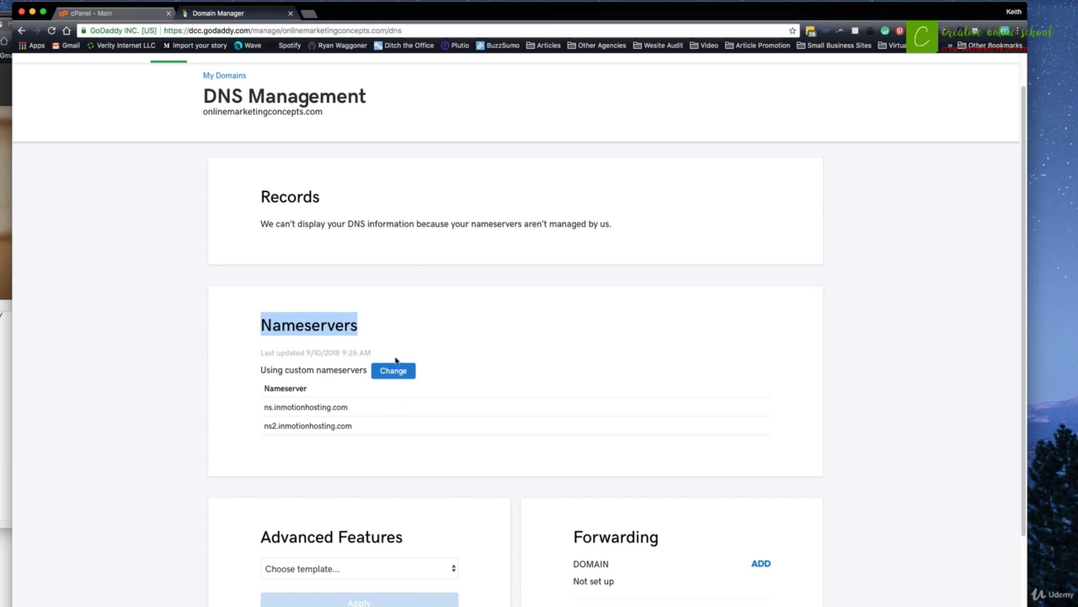
pyautogui.scroll(-3, 318, 416)
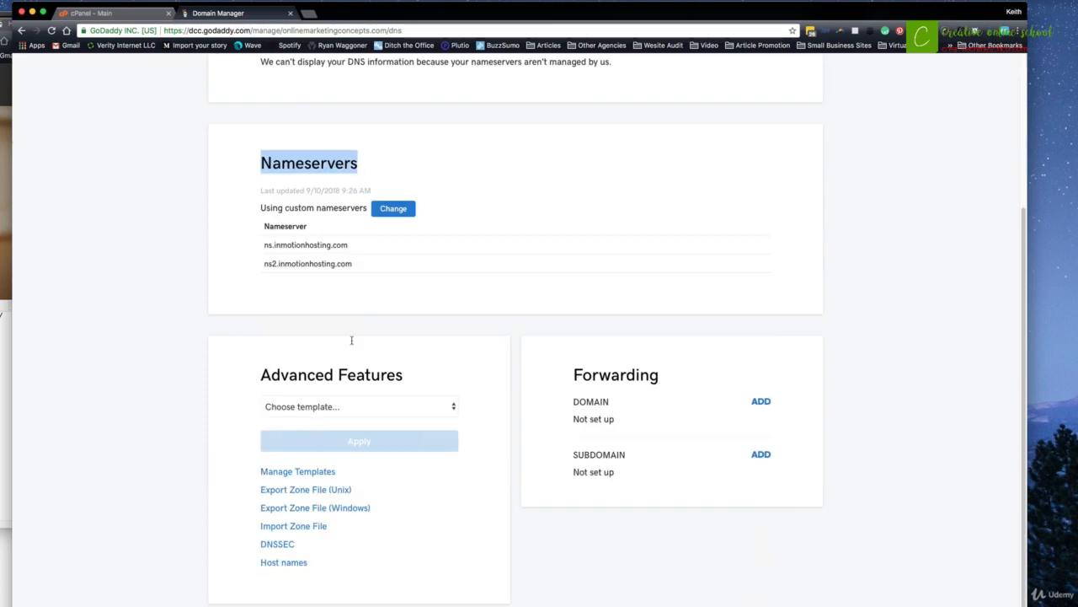
pyautogui.scroll(3, 257, 321)
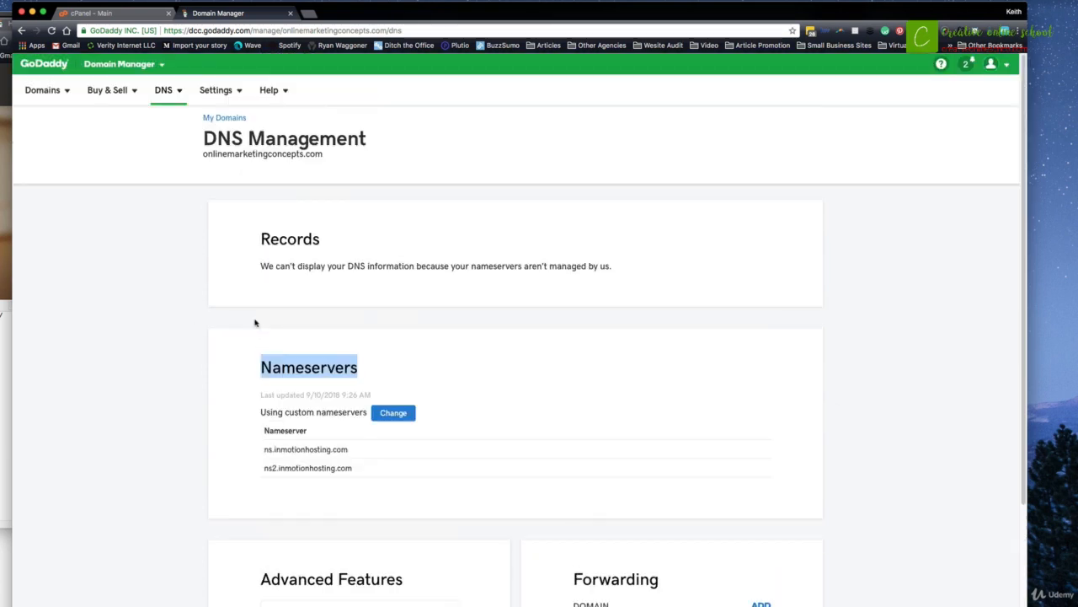
pyautogui.click(290, 13)
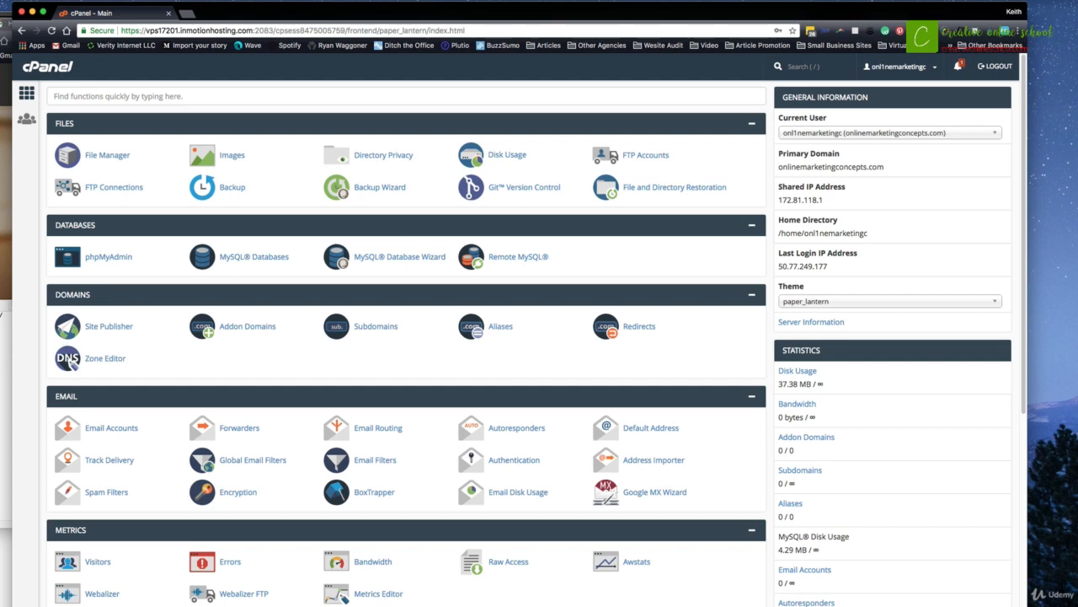
# Copy onlinemarketingconcepts.com from the notes and load it in a new Chrome tab.
pyautogui.click(6, 314)
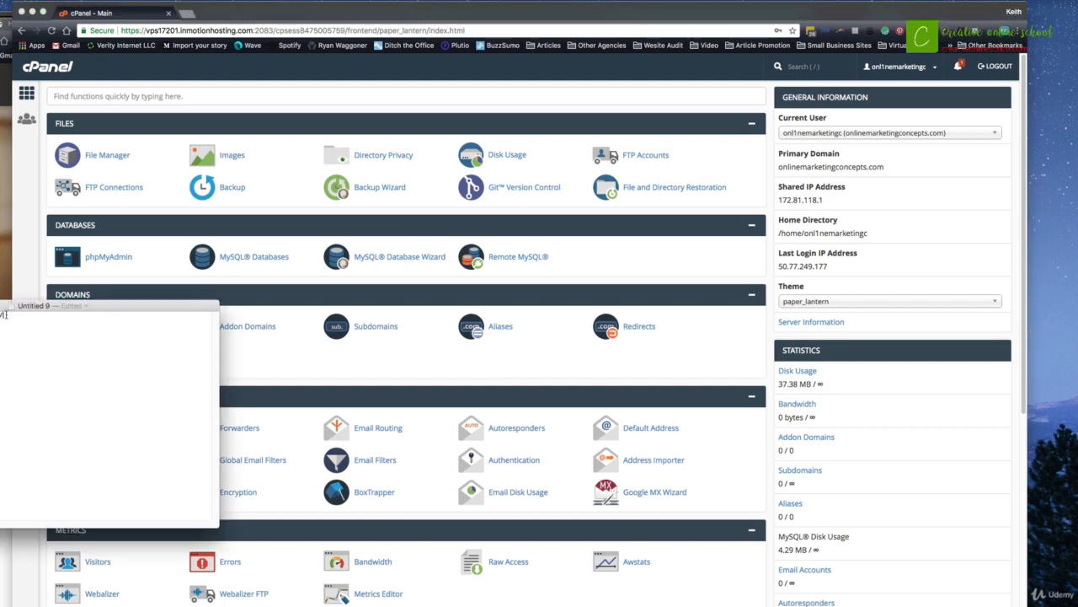
pyautogui.moveTo(5, 313)
pyautogui.mouseDown()
pyautogui.moveTo(0, 326)
pyautogui.moveTo(0, 314)
pyautogui.mouseUp()
pyautogui.click(486, 18)
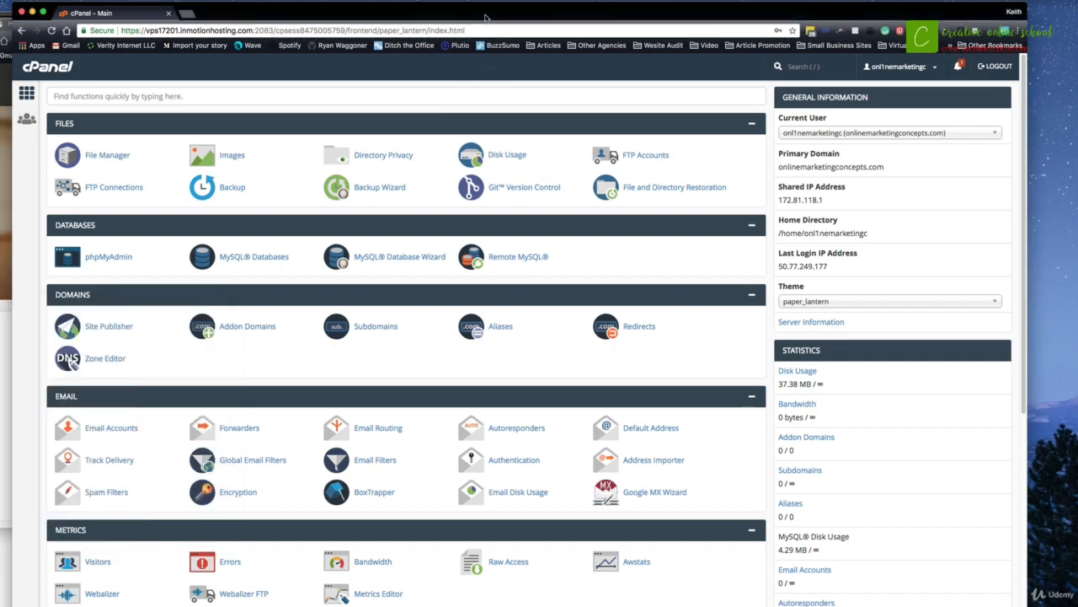
pyautogui.press('super+t')
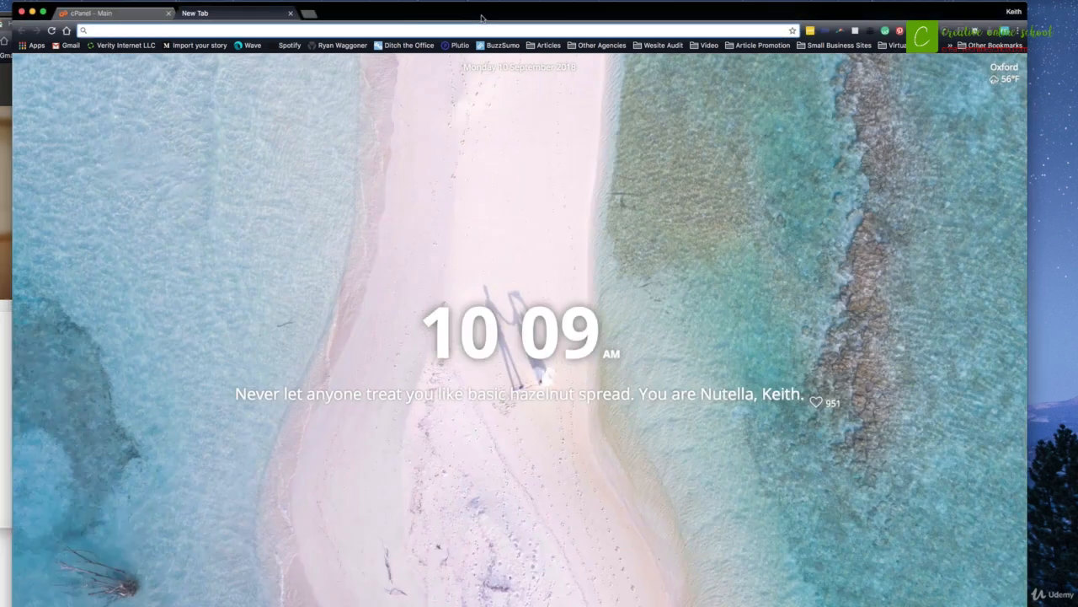
pyautogui.write('onlinemarketingconcepts.com')
pyautogui.press('Return')
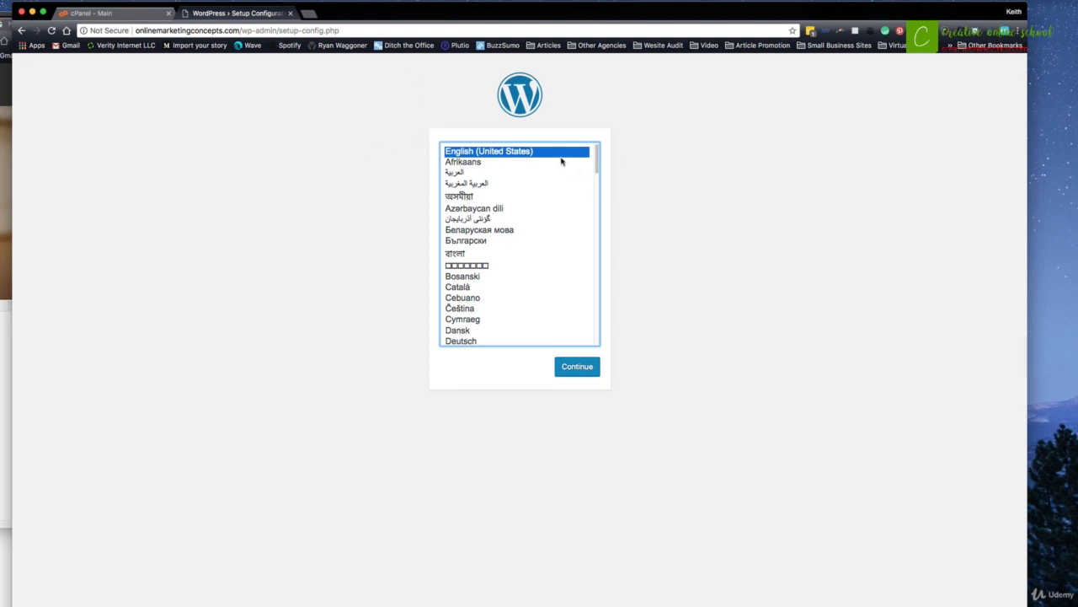
# Choose English (United States) as the install language and begin the database setup.
pyautogui.scroll(-1, 550, 233)
pyautogui.scroll(1, 520, 150)
pyautogui.click(578, 366)
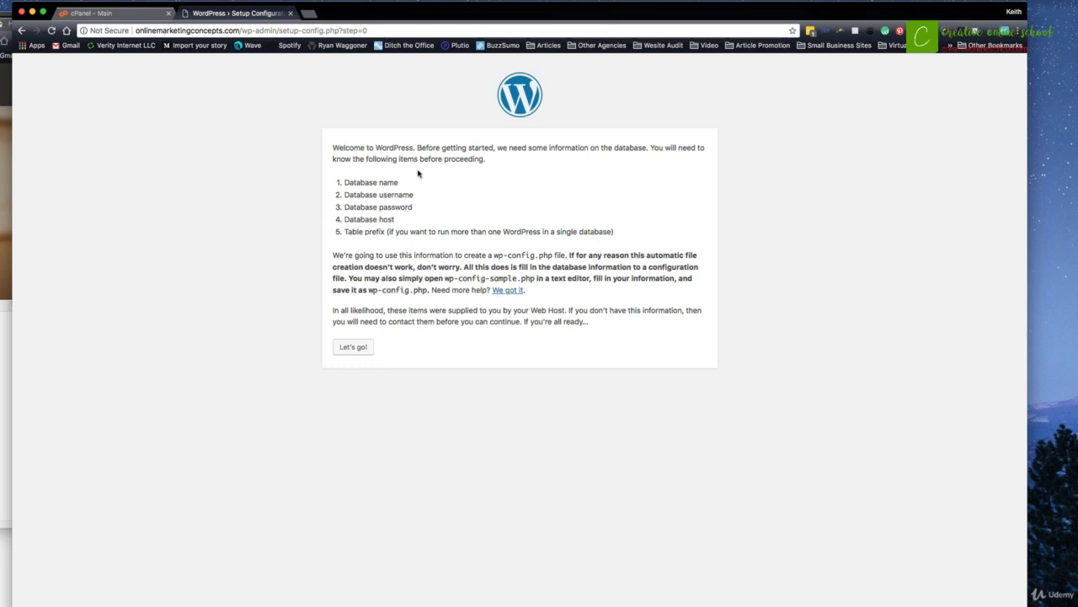
pyautogui.click(354, 351)
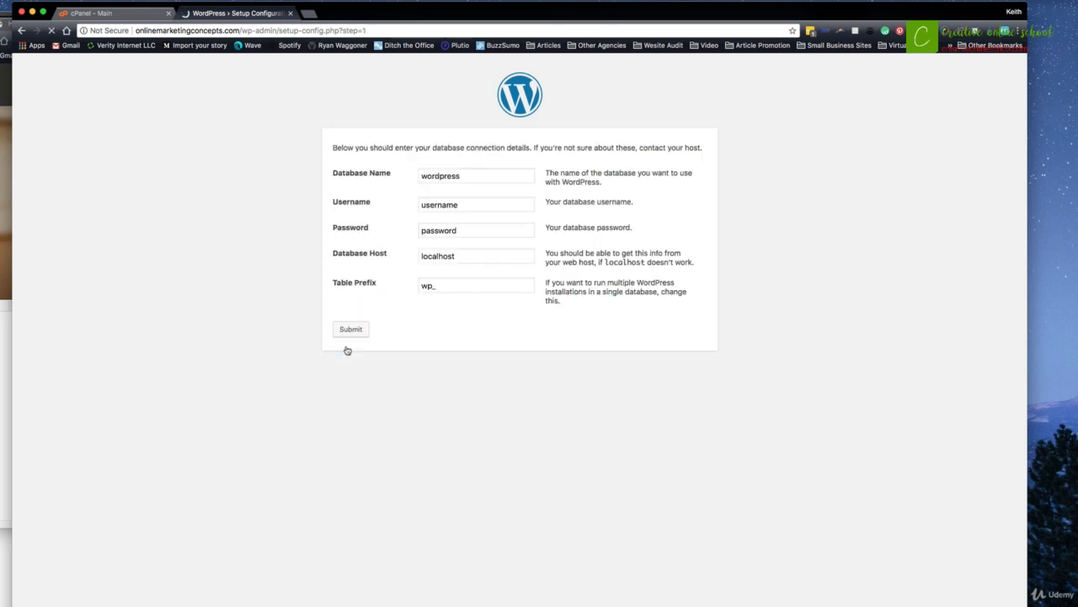
# Paste the cPanel database name, username and password from the notes into the setup form.
pyautogui.click(5, 362)
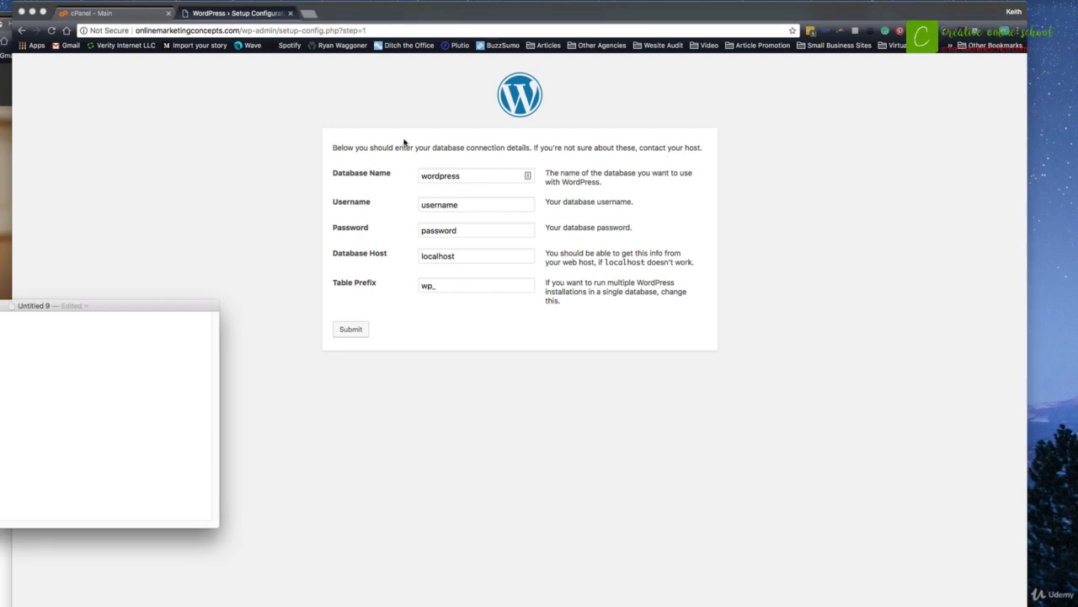
pyautogui.click(464, 175)
pyautogui.moveTo(471, 177); pyautogui.dragTo(393, 180)
pyautogui.write('onl1nema_4wfg')
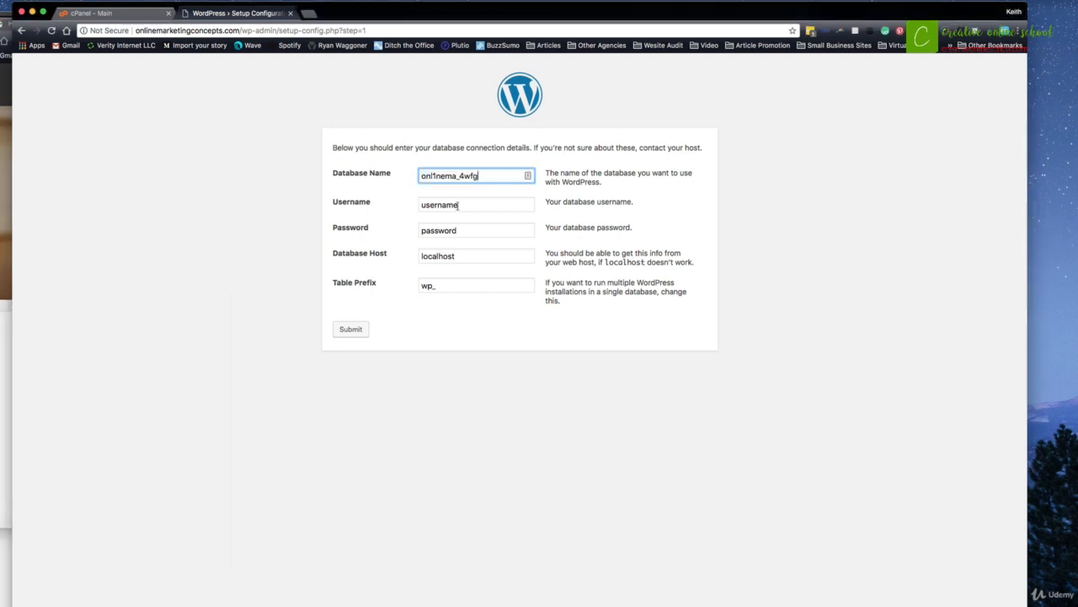
pyautogui.press('Tab')
pyautogui.write('onl1nema_4wfg')
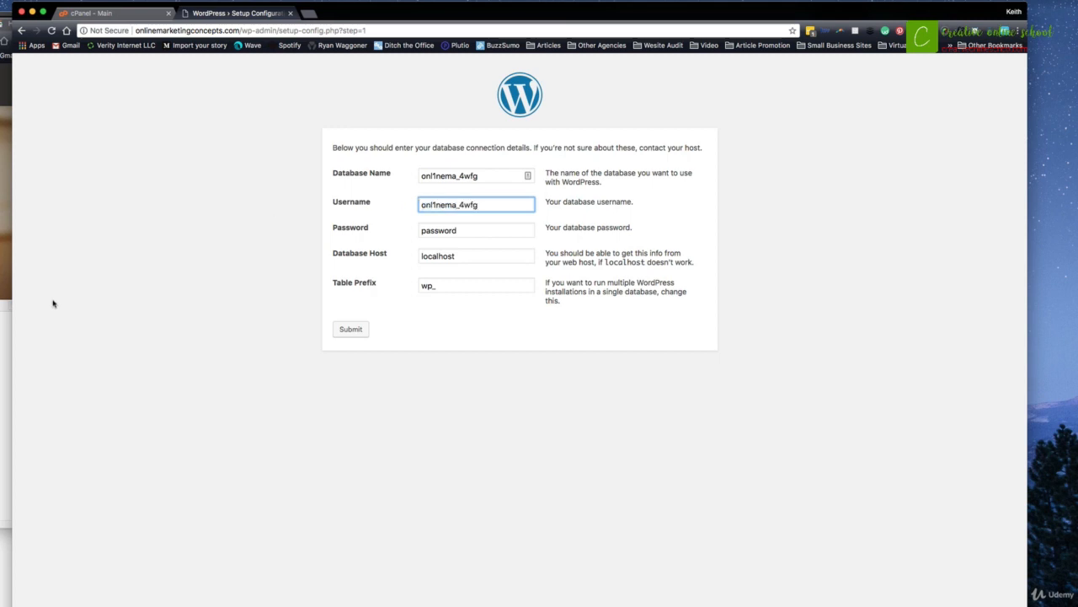
pyautogui.click(6, 320)
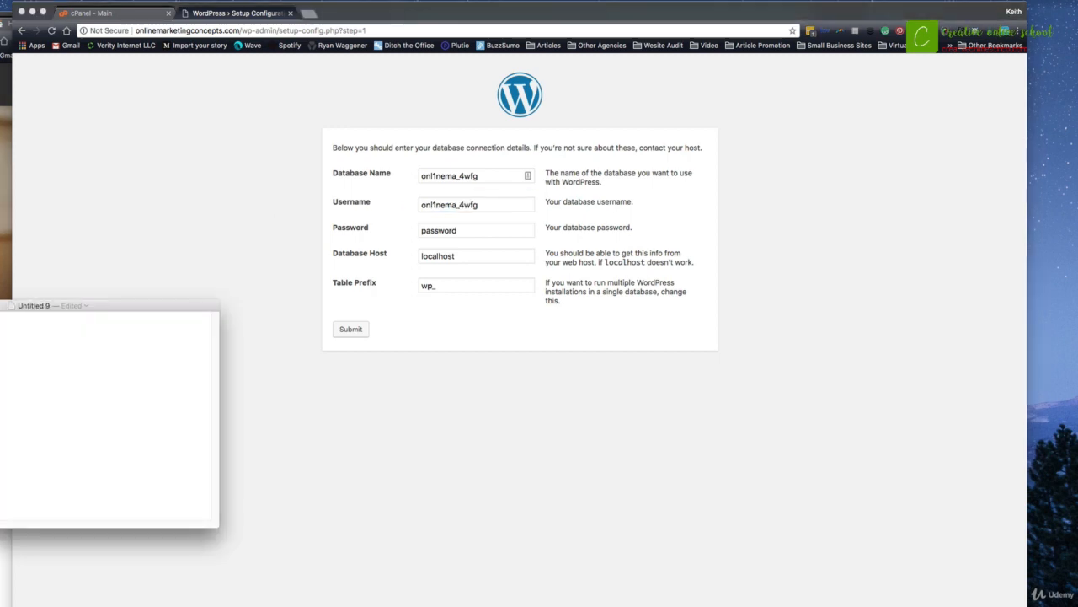
pyautogui.click(347, 280)
pyautogui.click(472, 230)
pyautogui.moveTo(472, 230); pyautogui.dragTo(390, 234)
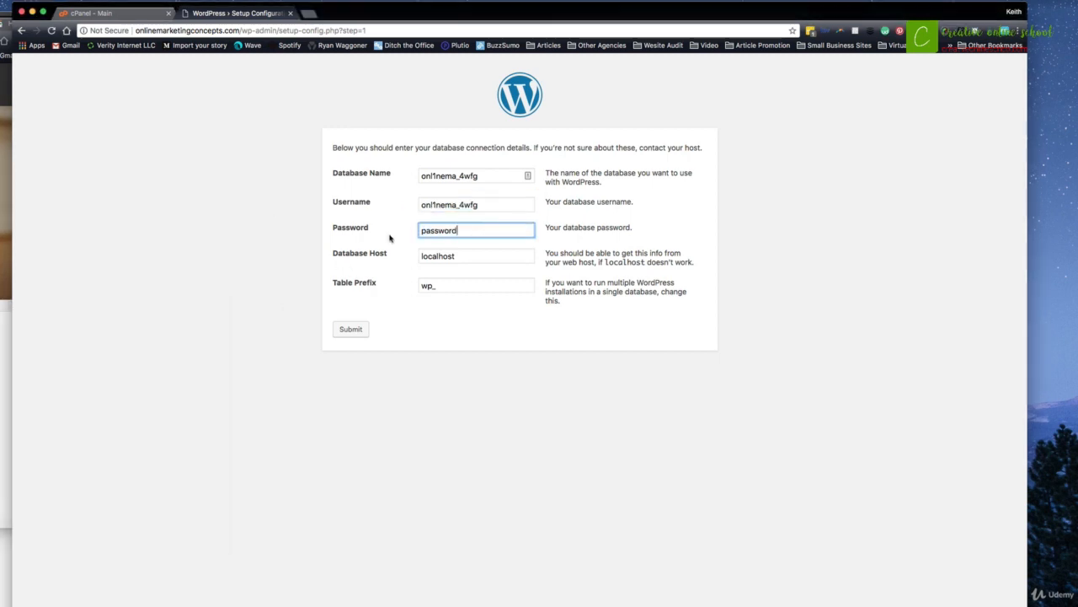
pyautogui.press('super+v')
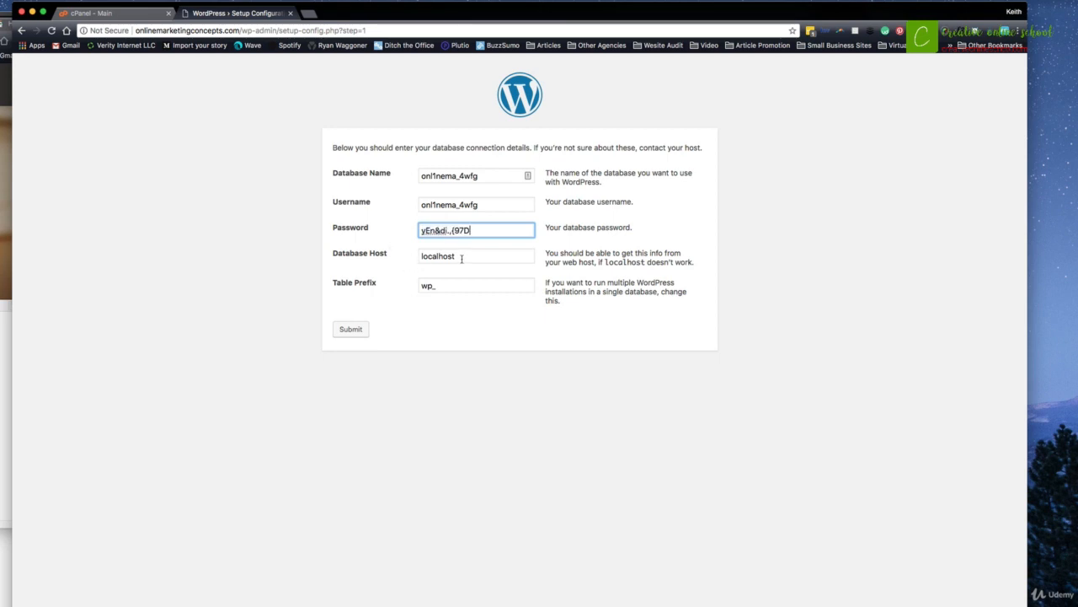
pyautogui.click(462, 258)
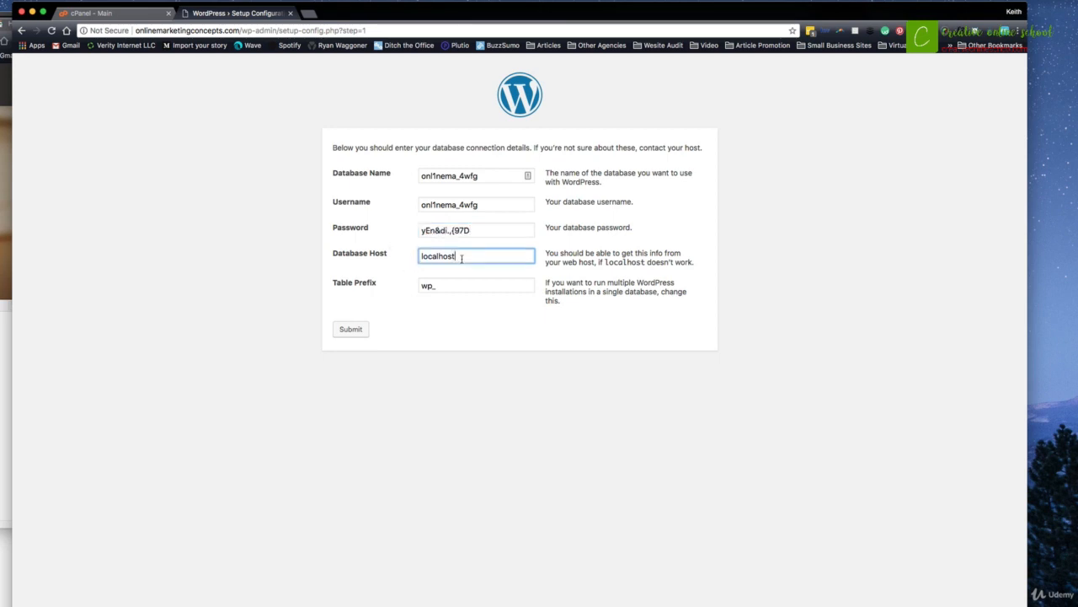
# Change the Table Prefix from wp_ to ce6_.
pyautogui.click(428, 285)
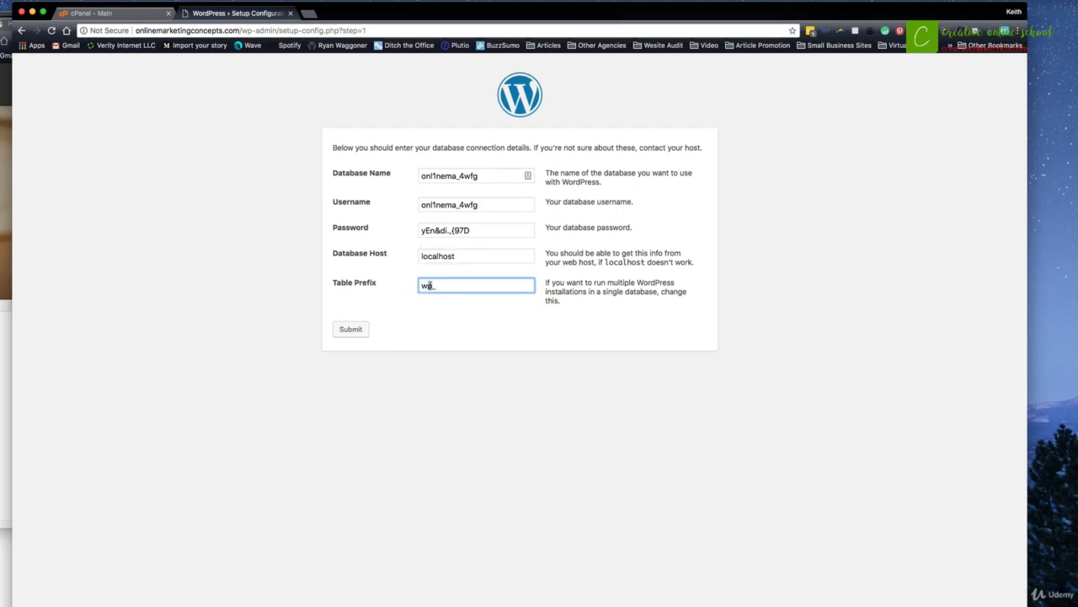
pyautogui.write('e')
pyautogui.hotkey('ctrl', 'Up')
pyautogui.click(736, 385)
pyautogui.write('6')
pyautogui.moveTo(427, 286); pyautogui.dragTo(418, 286)
pyautogui.write('c')
# Submit the database details, run the installation, and enter Site Title 'Online Marketing Concepts' and the admin username.
pyautogui.click(354, 329)
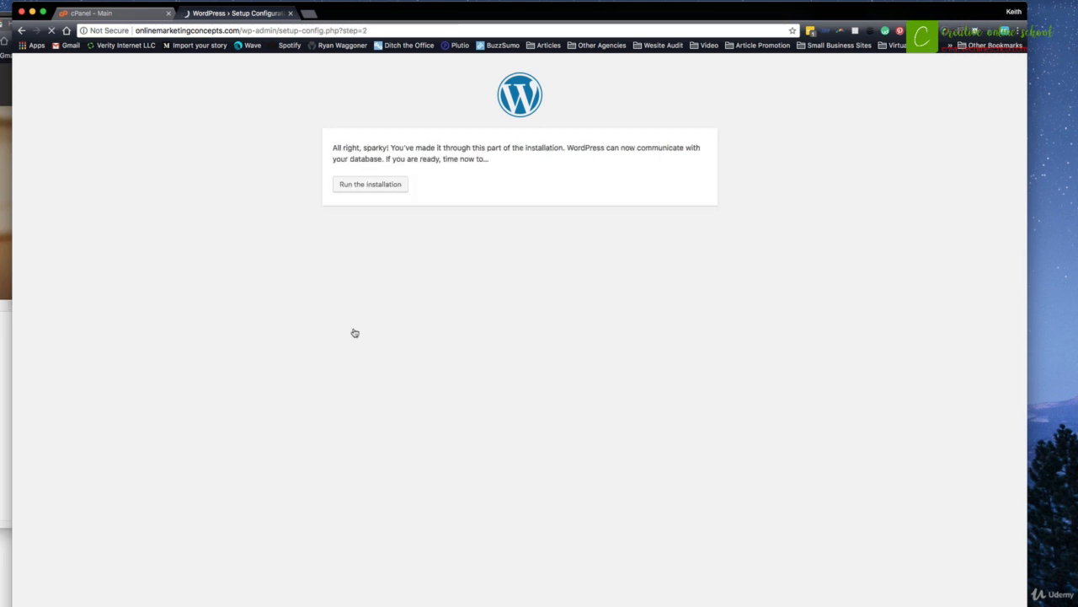
pyautogui.click(371, 189)
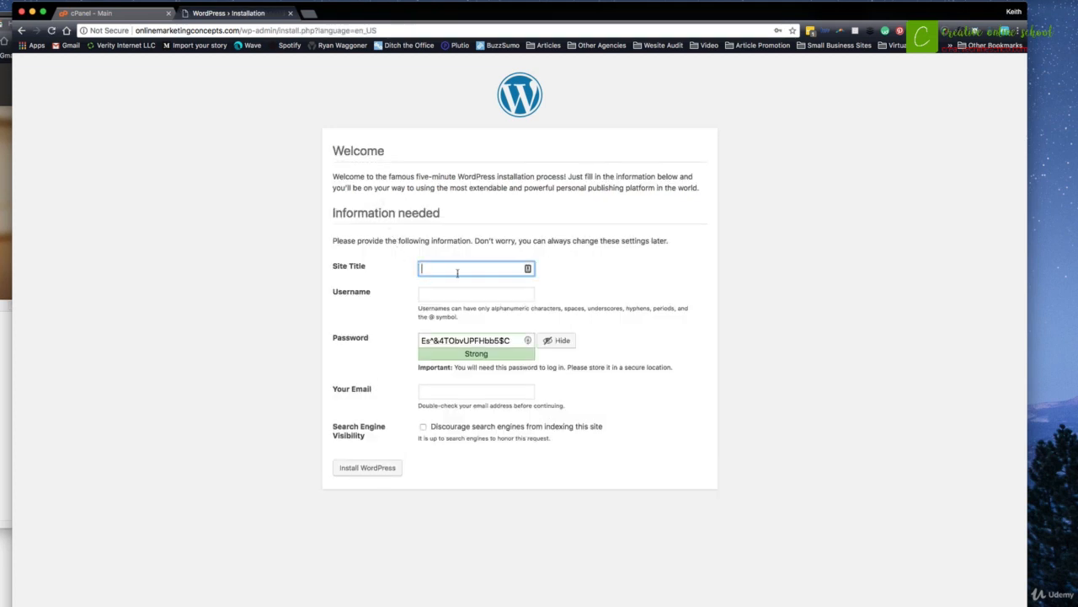
pyautogui.write('Online Marketing ')
pyautogui.write('Co')
pyautogui.write('ncepts')
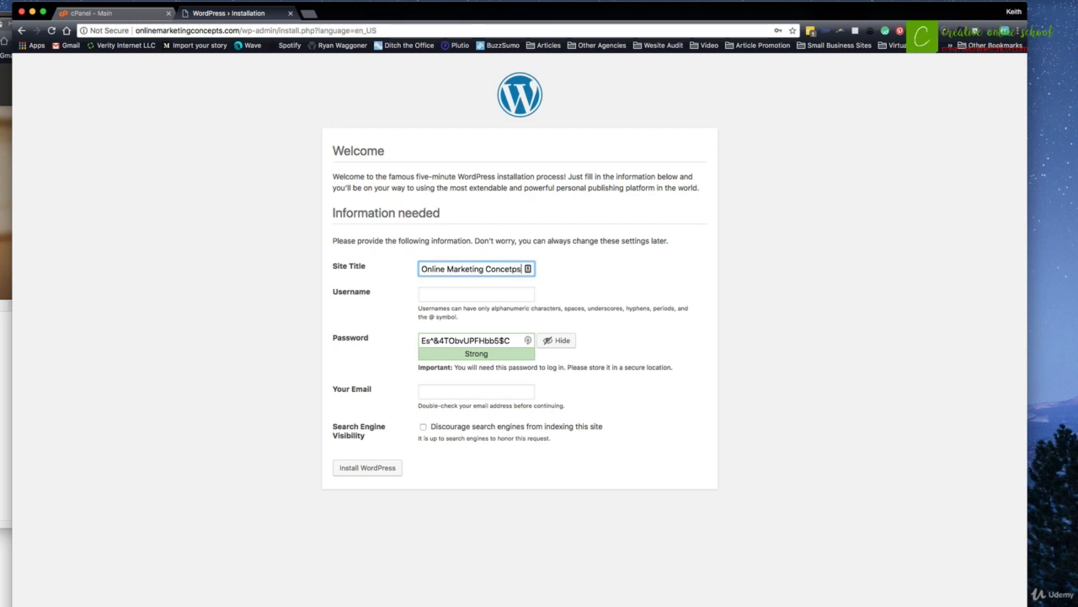
pyautogui.click(452, 294)
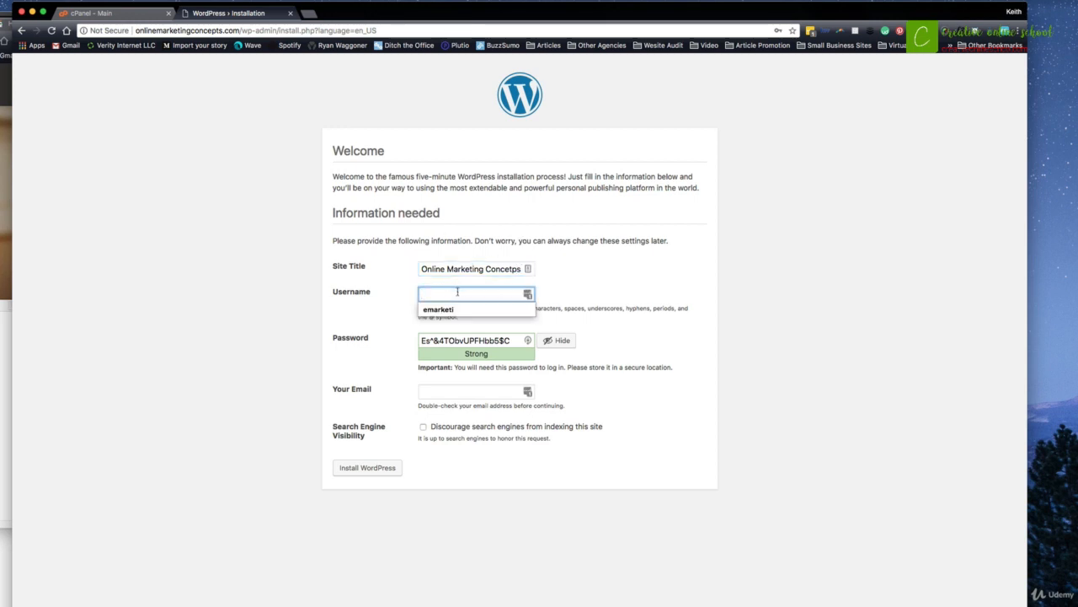
pyautogui.write('keith')
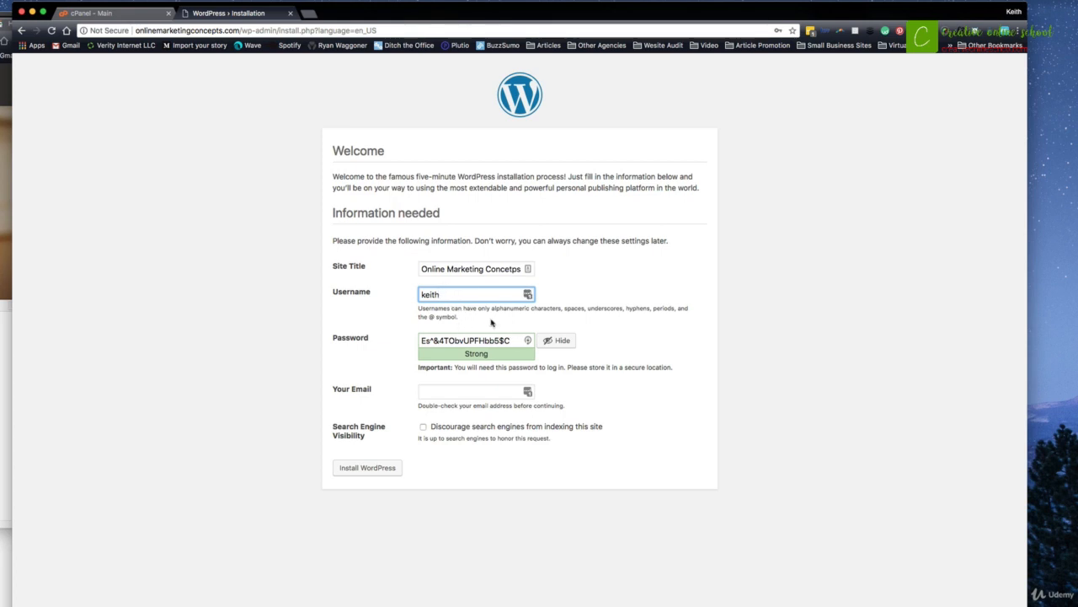
# Copy the generated admin password into the notes document.
pyautogui.moveTo(443, 294); pyautogui.dragTo(408, 299)
pyautogui.click(5, 404)
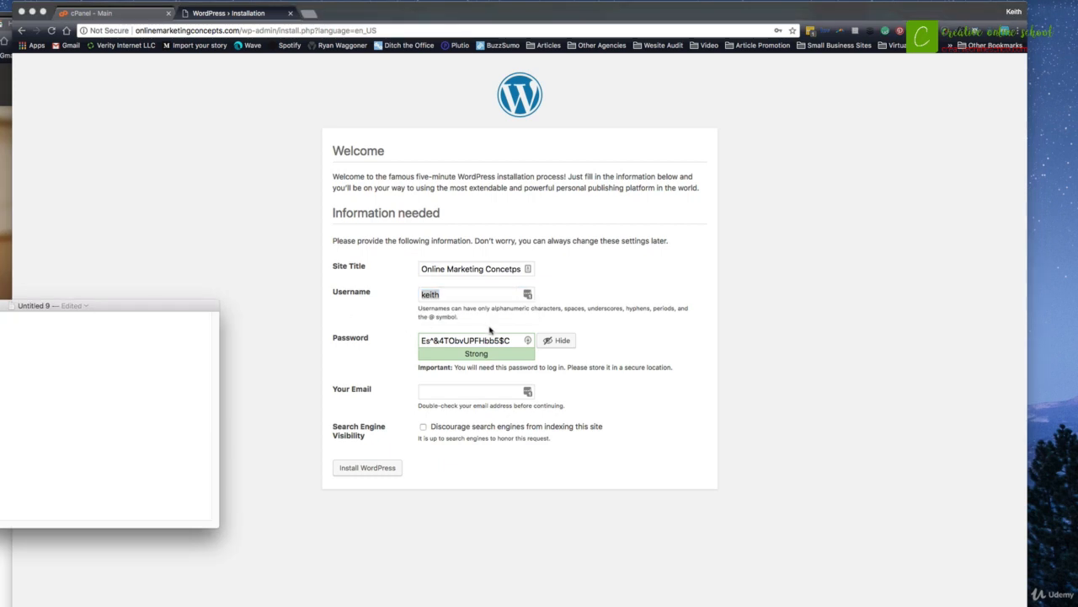
pyautogui.click(520, 337)
pyautogui.moveTo(516, 339); pyautogui.dragTo(426, 342)
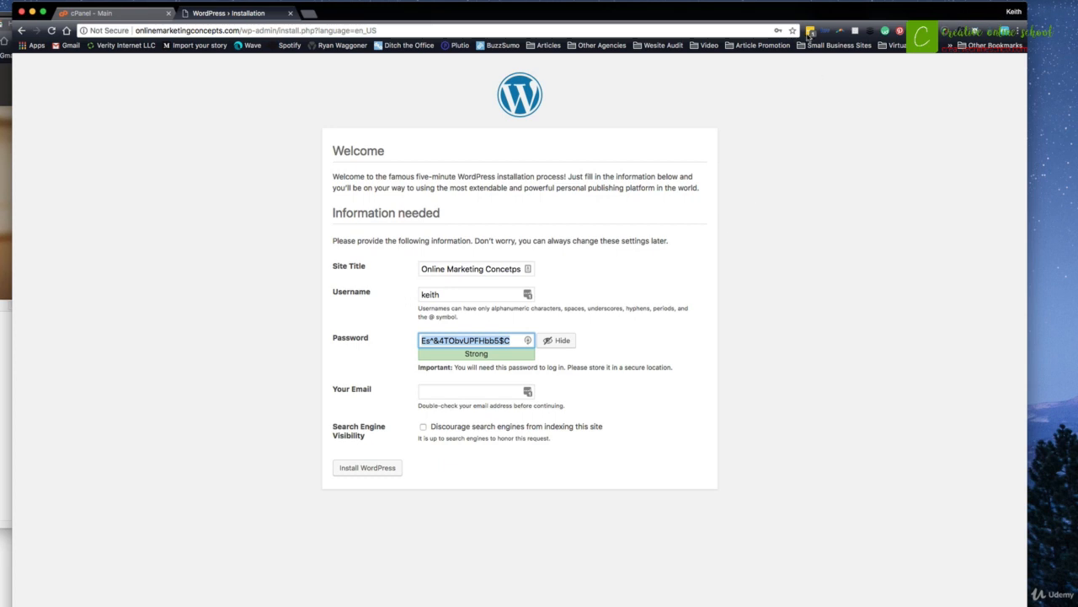
pyautogui.press('super+Tab')
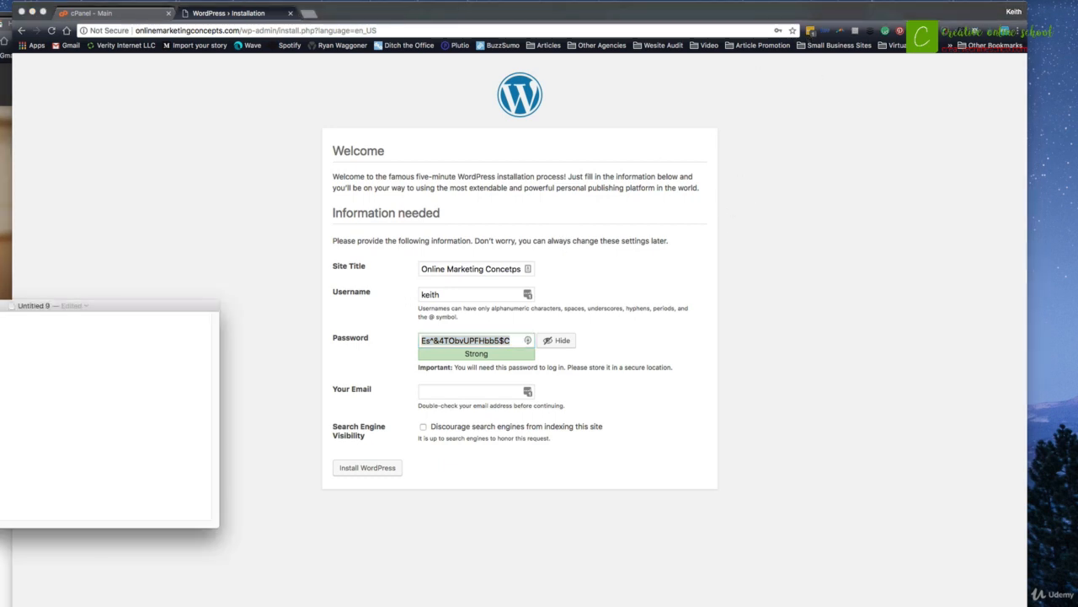
pyautogui.press('super+a')
pyautogui.press('super+v')
pyautogui.click(145, 244)
# Fill the admin e-mail from autofill and run Install WordPress.
pyautogui.click(464, 391)
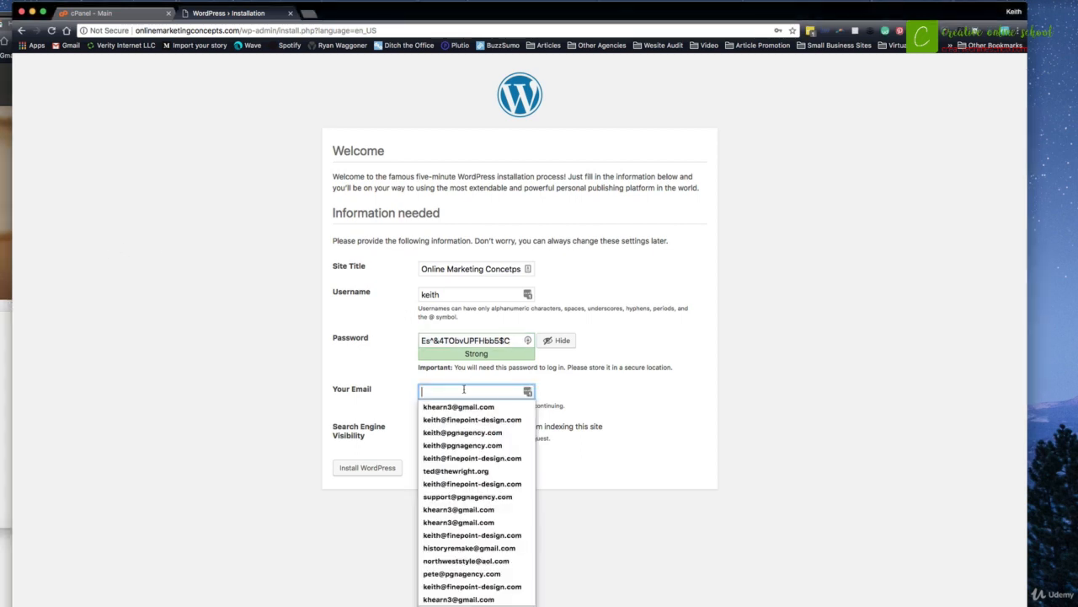
pyautogui.click(480, 406)
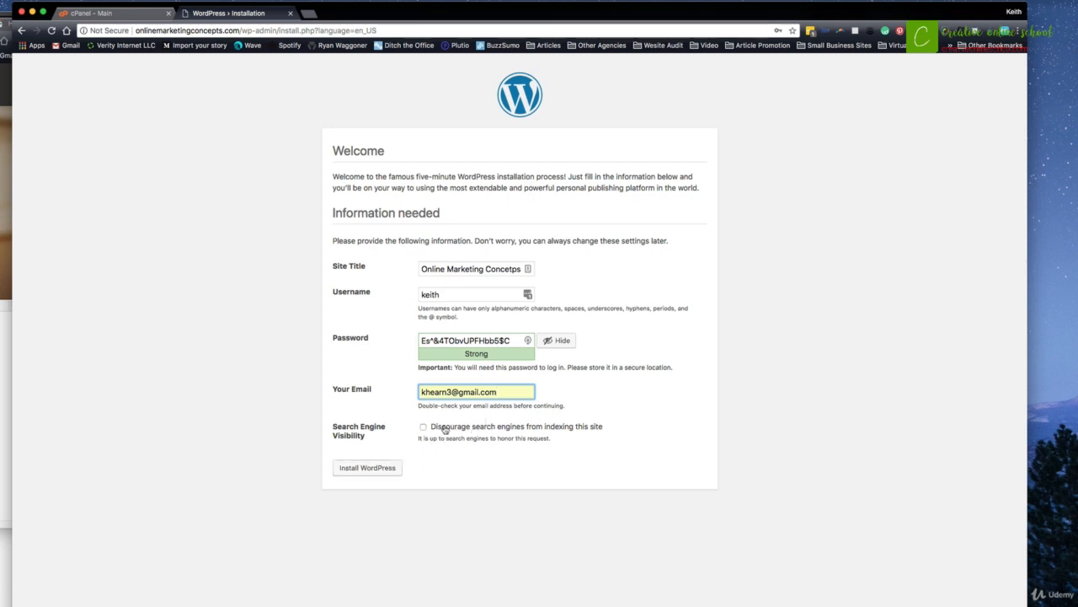
pyautogui.click(365, 468)
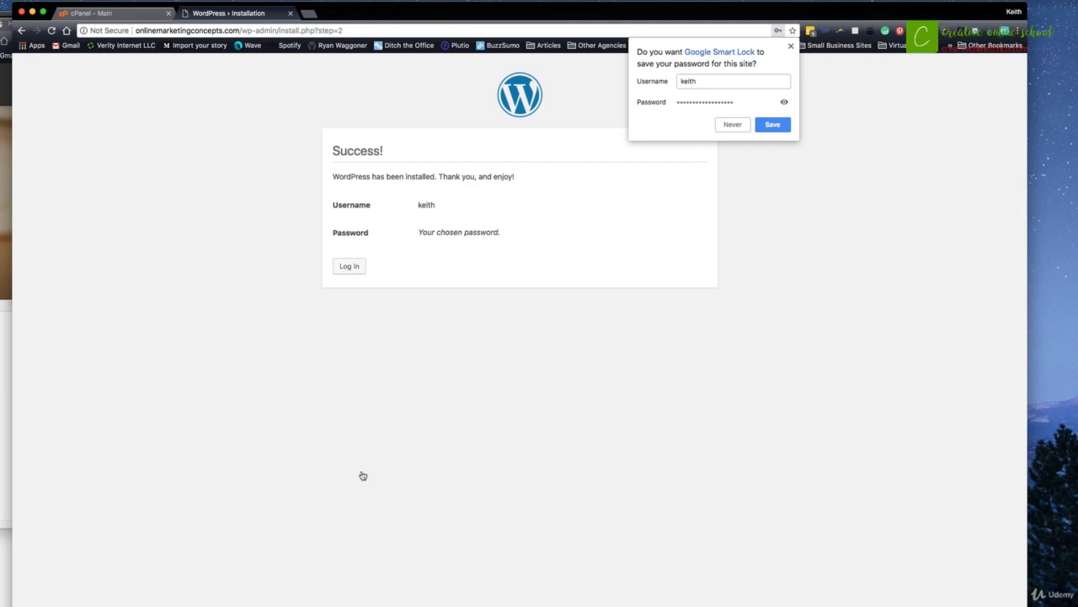
# Go to the login page and save its wp-login URL, plus a wp-admin version, in the notes.
pyautogui.click(791, 46)
pyautogui.click(349, 265)
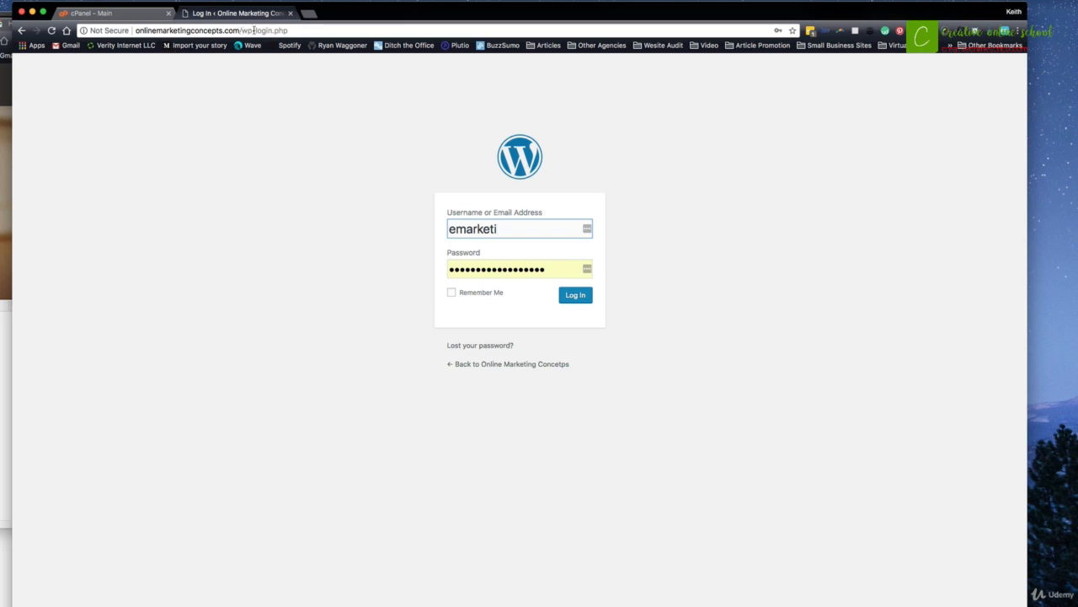
pyautogui.click(284, 30)
pyautogui.moveTo(284, 30); pyautogui.dragTo(125, 32)
pyautogui.press('super+c')
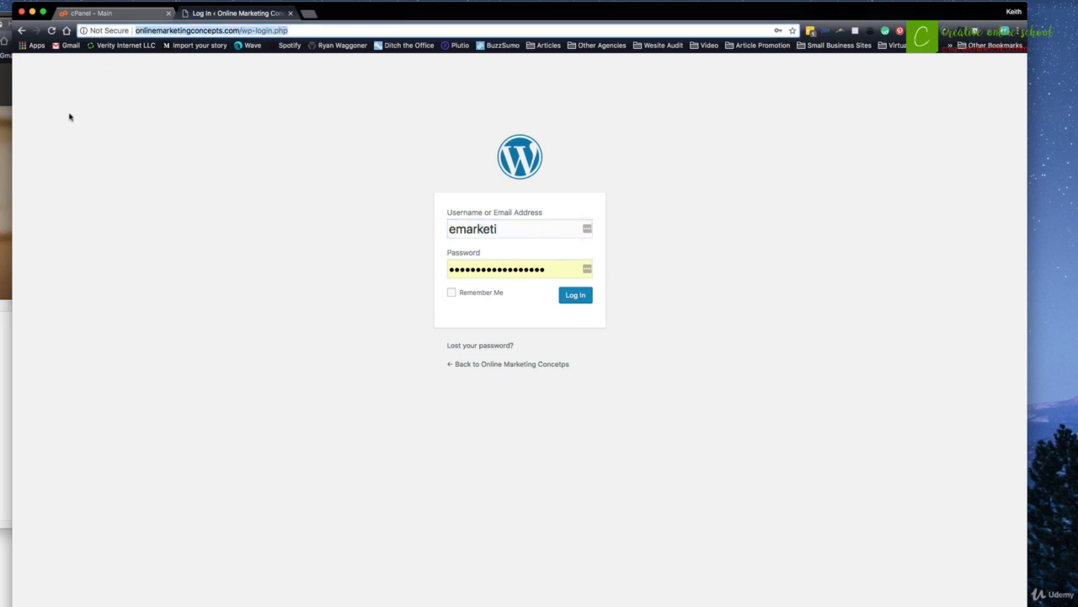
pyautogui.click(3, 396)
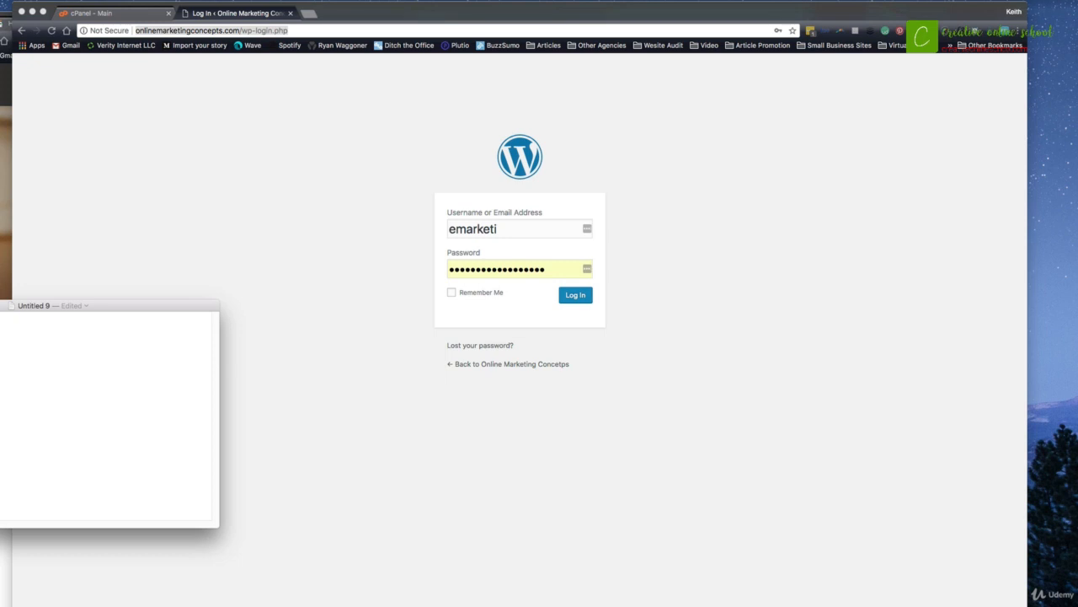
pyautogui.press('super+v')
pyautogui.press('super+v')
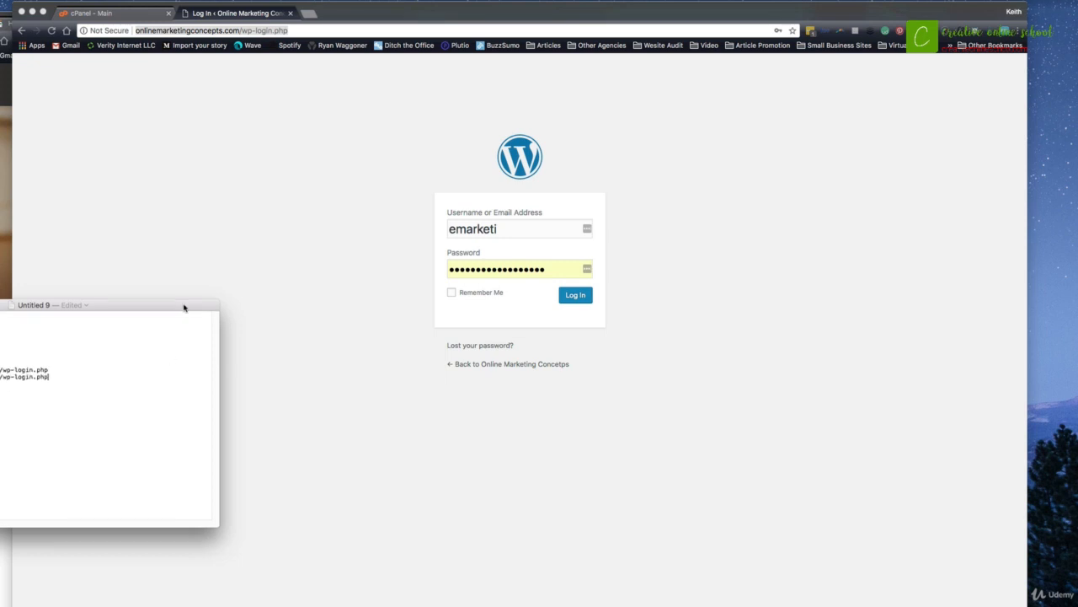
pyautogui.moveTo(183, 306); pyautogui.dragTo(695, 172)
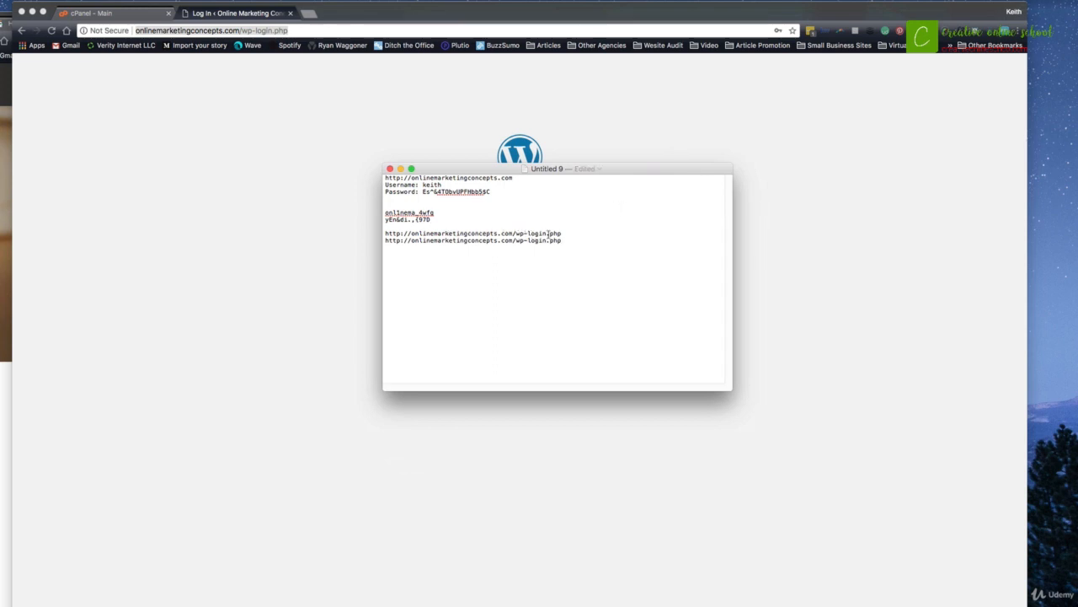
pyautogui.moveTo(562, 240); pyautogui.dragTo(529, 240)
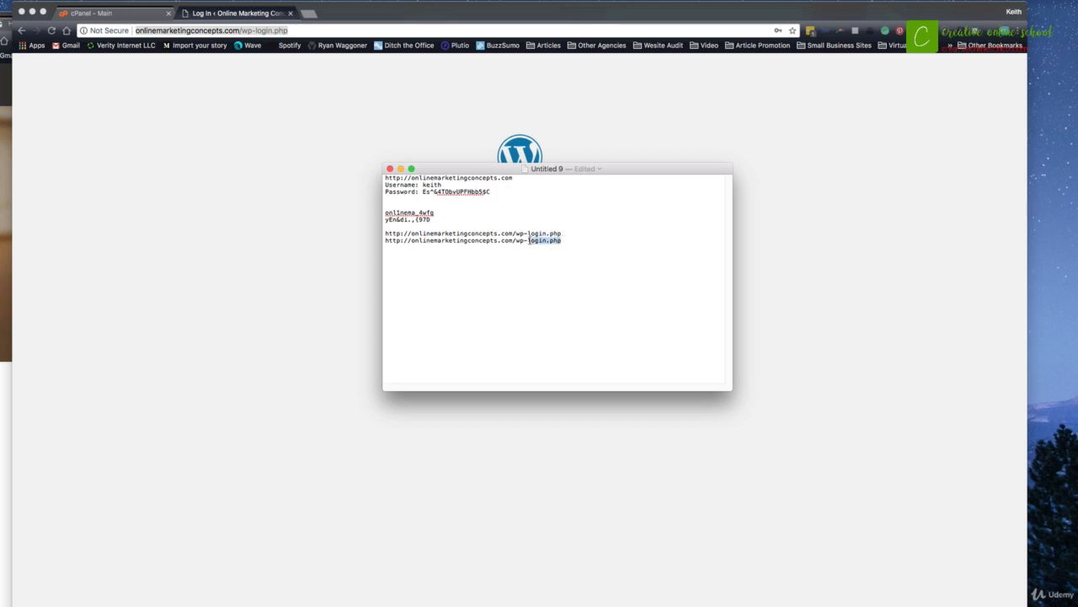
pyautogui.write('admin')
pyautogui.moveTo(548, 240)
pyautogui.mouseDown()
pyautogui.moveTo(521, 240)
pyautogui.moveTo(562, 233)
pyautogui.mouseUp()
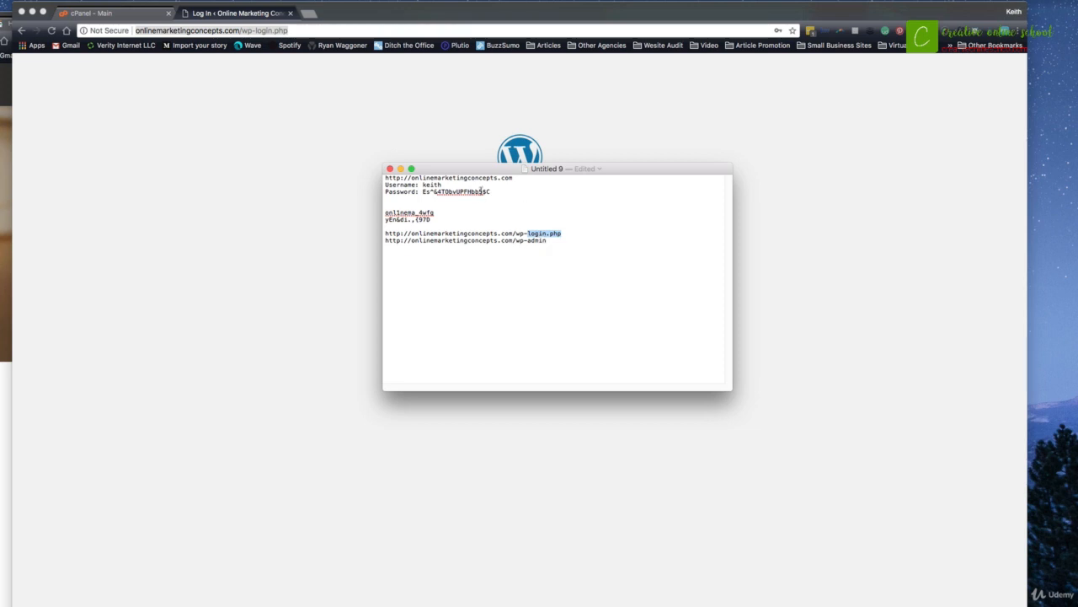
# Enter the admin username and password on the login form and log in.
pyautogui.moveTo(483, 174); pyautogui.dragTo(0, 243)
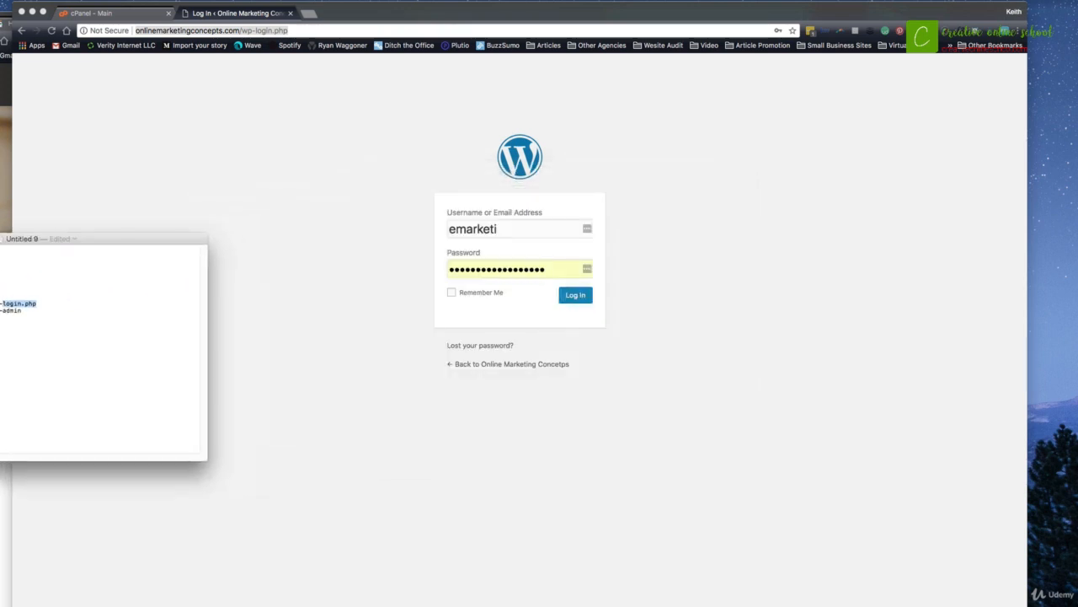
pyautogui.click(31, 265)
pyautogui.doubleClick(484, 221)
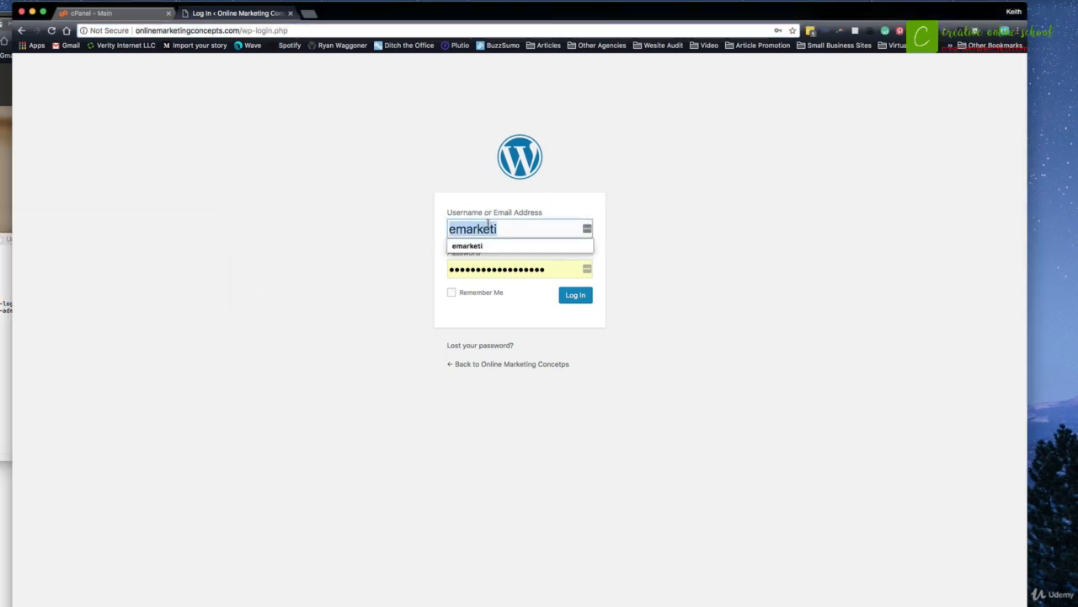
pyautogui.write('keith')
pyautogui.click(22, 284)
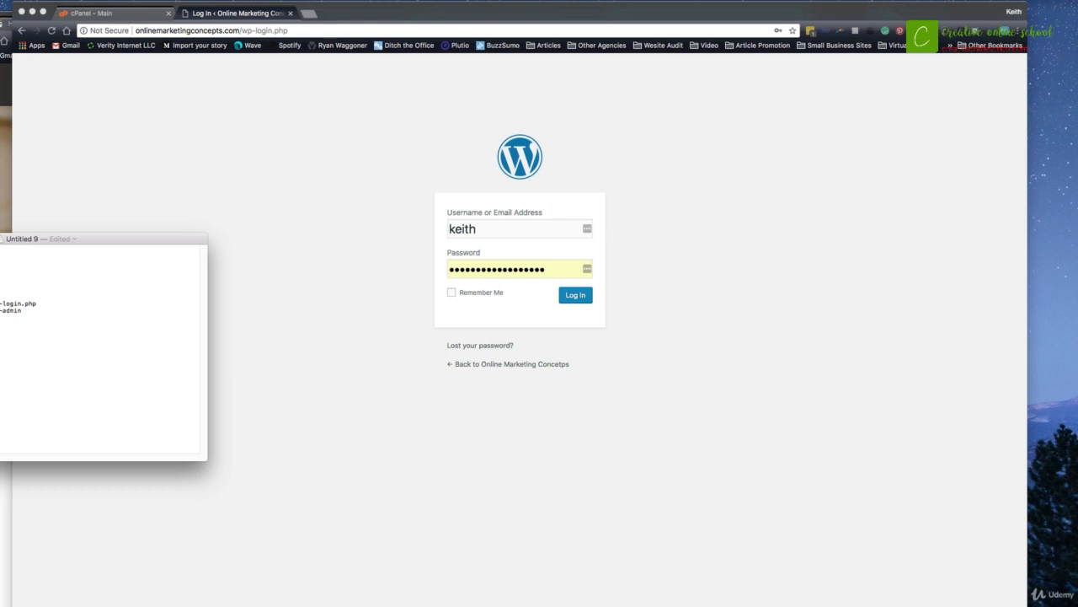
pyautogui.click(529, 269)
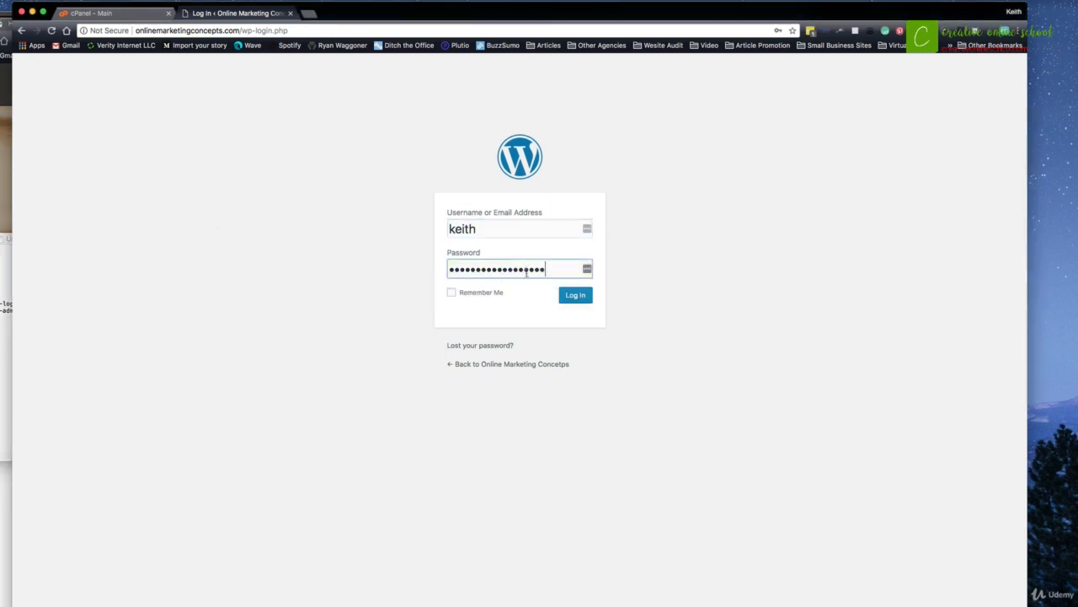
pyautogui.click(568, 297)
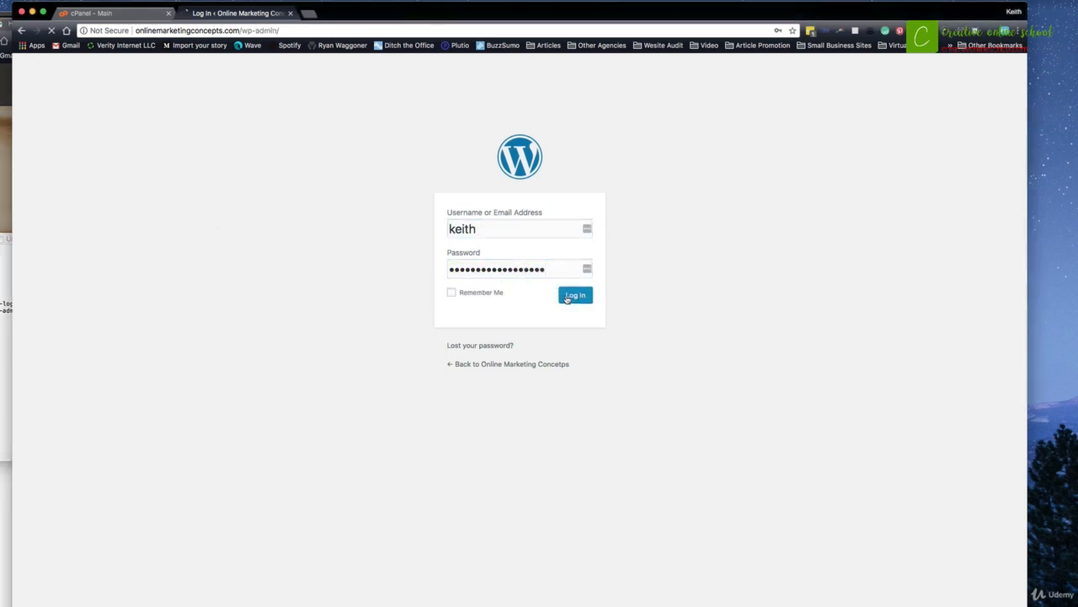